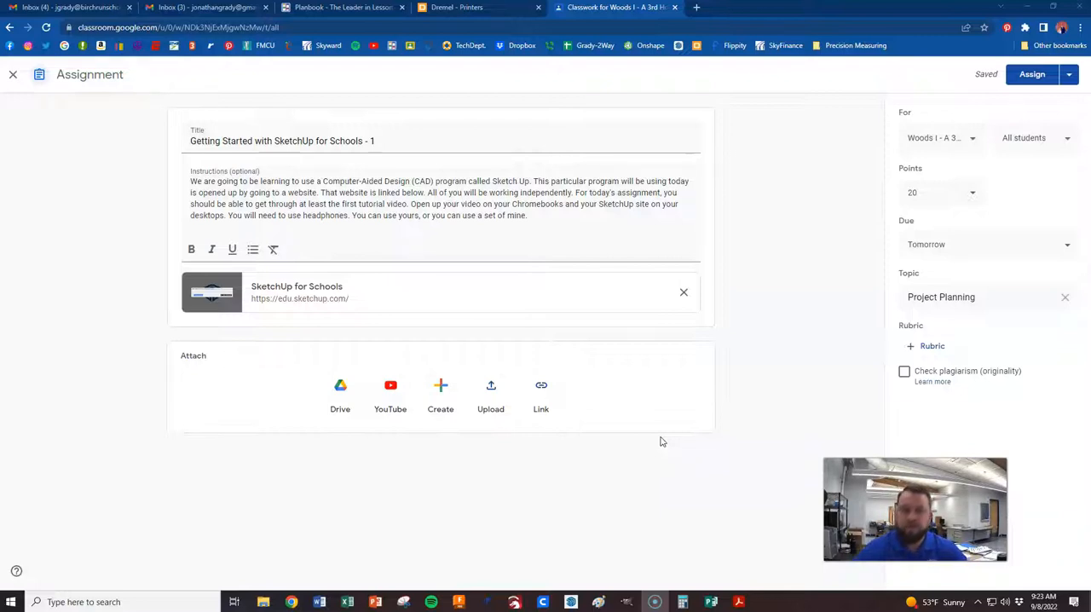
pyautogui.click(554, 218)
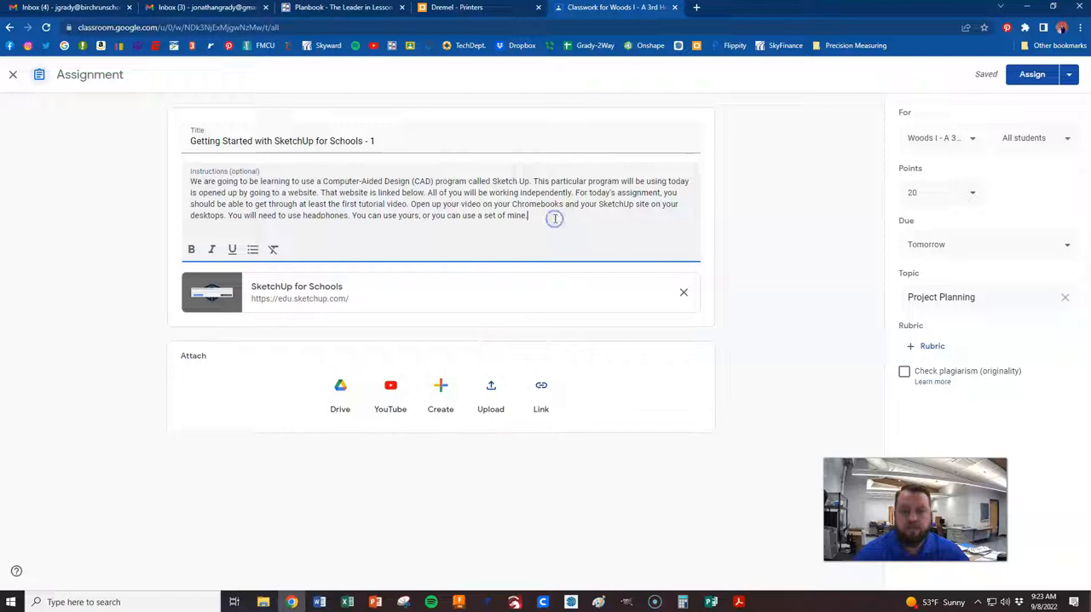
pyautogui.click(560, 236)
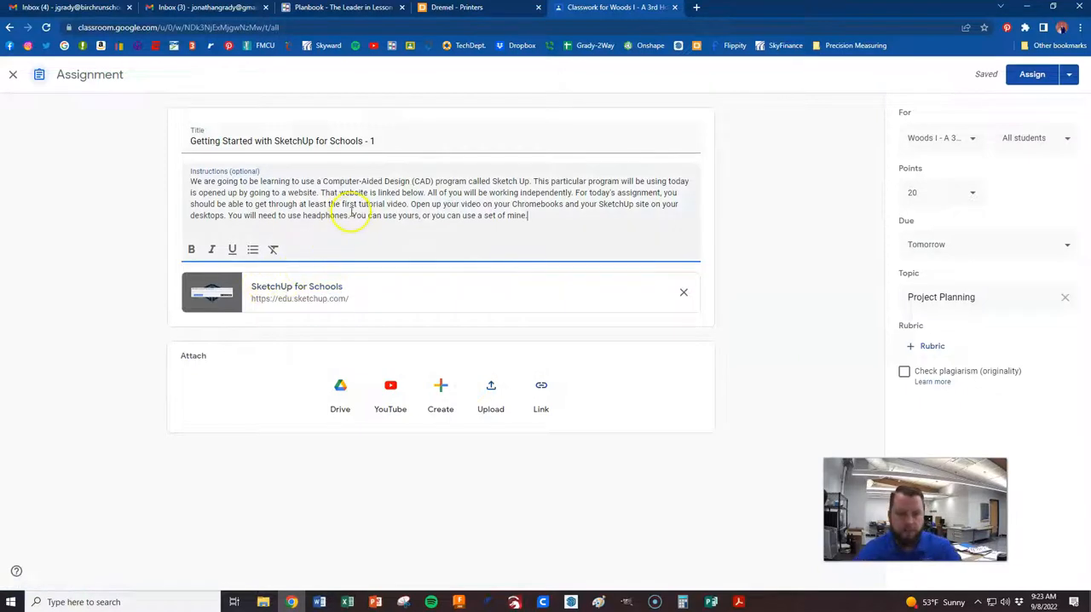
# Open Google Drive in a new browser tab
pyautogui.click(697, 8)
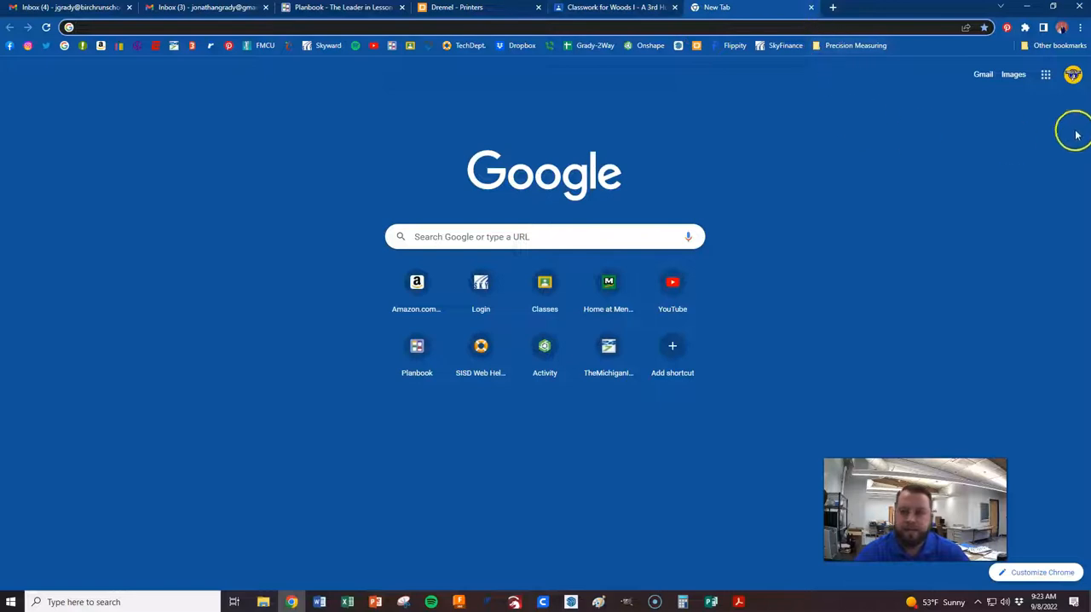
pyautogui.click(1044, 75)
pyautogui.click(1053, 121)
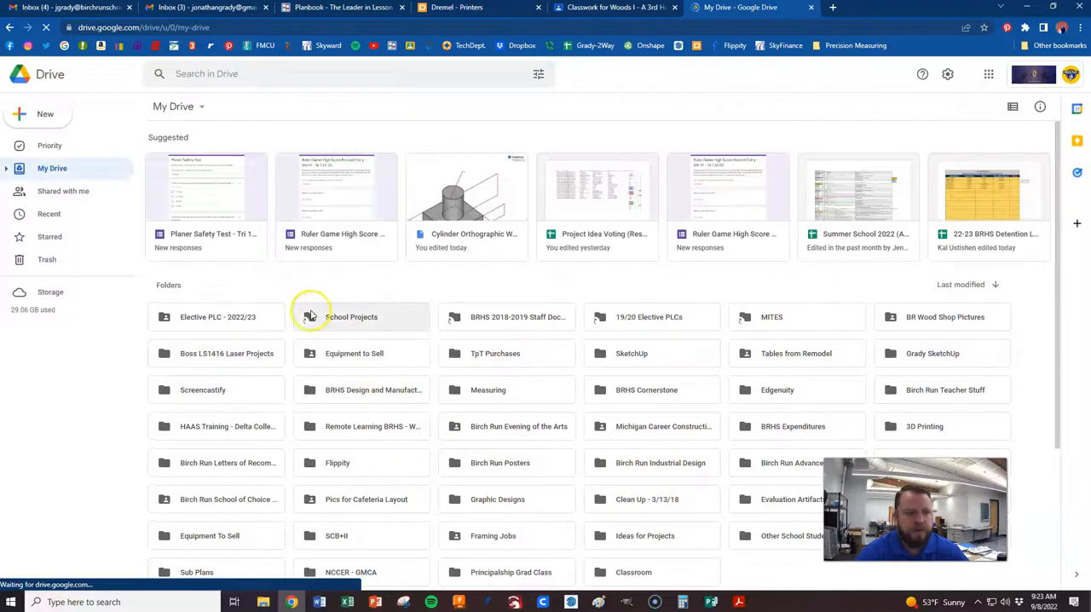
# Create a new folder in My Drive, named with the owner's last name followed by "SketchUp"
pyautogui.click(44, 115)
pyautogui.click(65, 120)
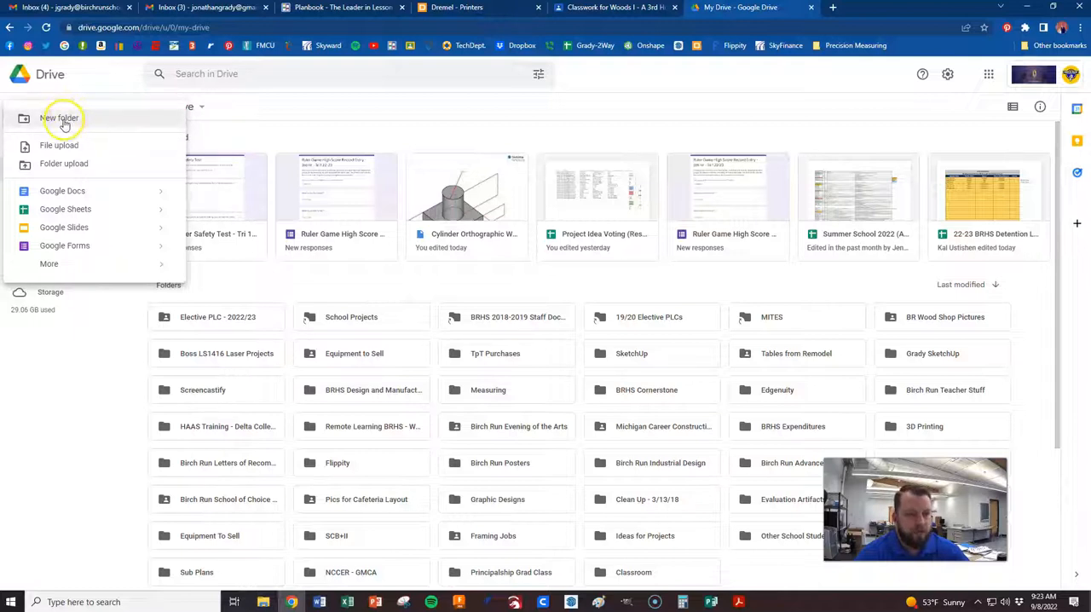
pyautogui.click(65, 119)
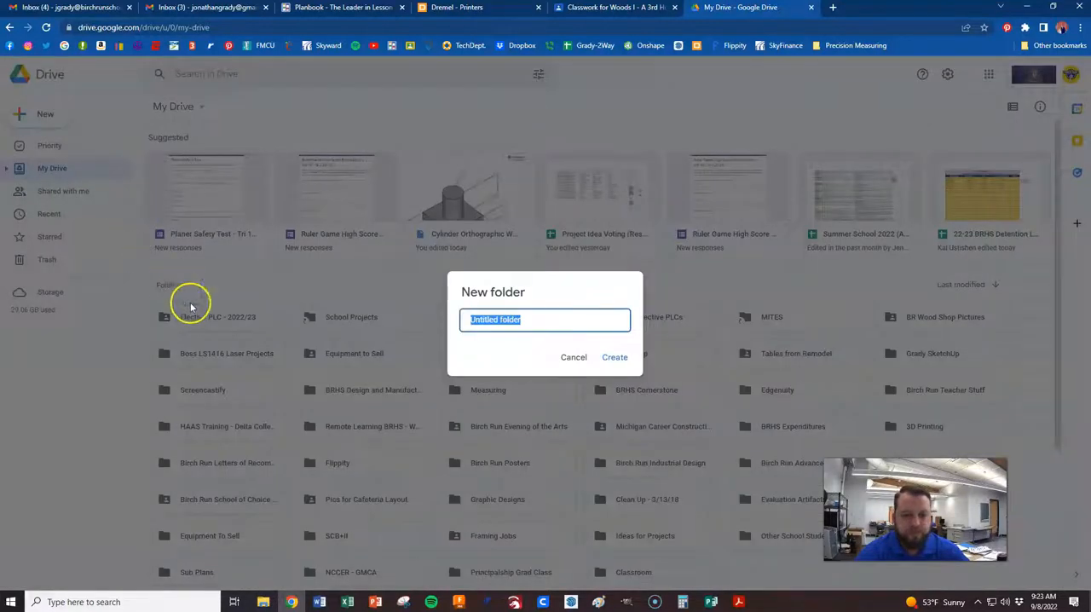
pyautogui.write('SketchUp')
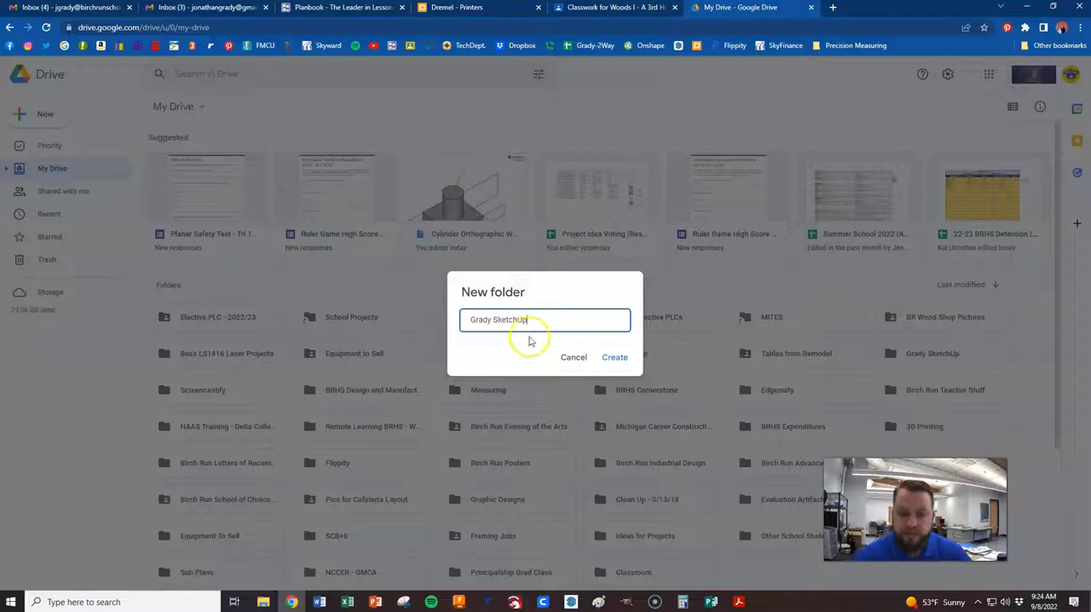
pyautogui.click(612, 355)
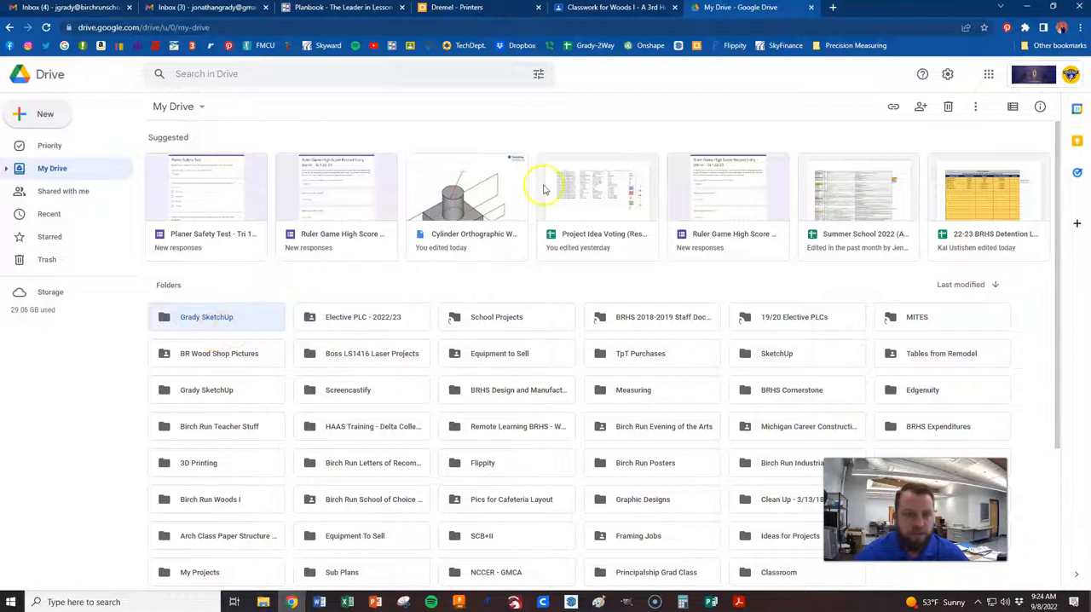
# Open the SketchUp for Schools link attached to the Classroom assignment and decline opening the recovered model
pyautogui.click(618, 9)
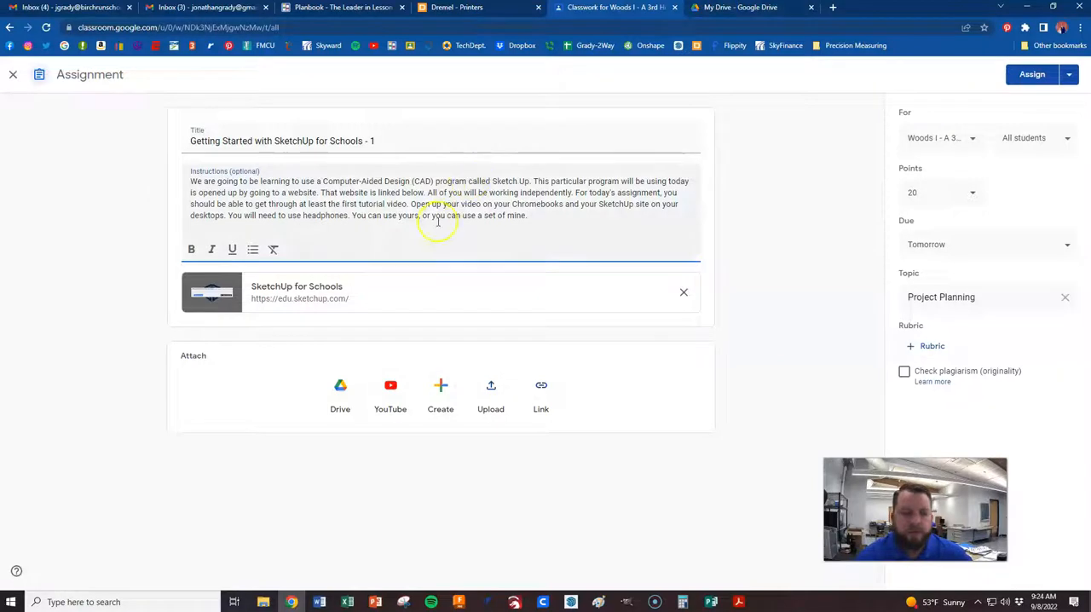
pyautogui.click(300, 289)
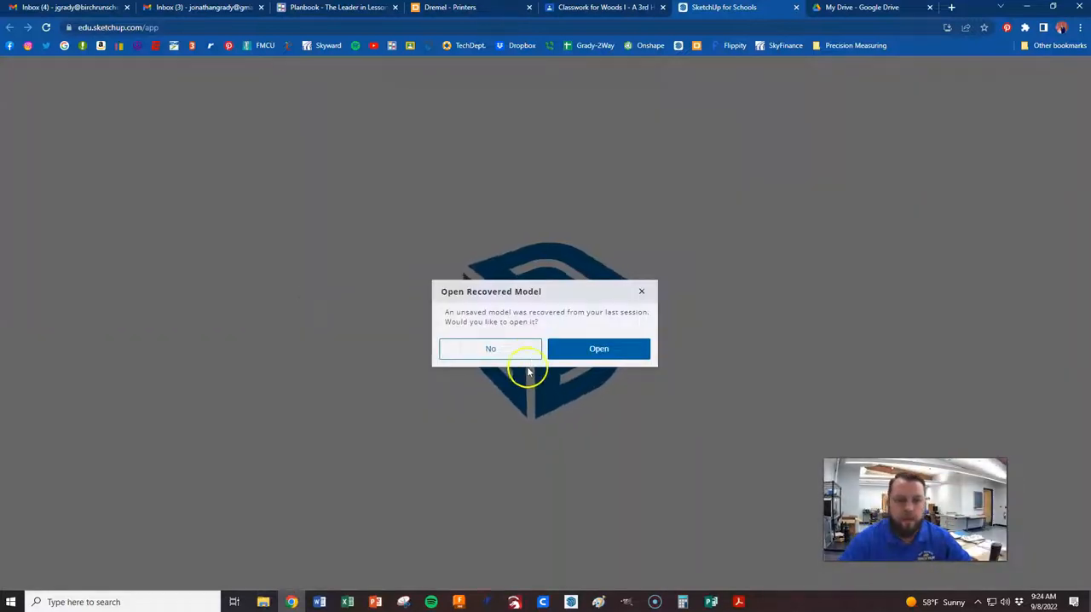
pyautogui.click(508, 349)
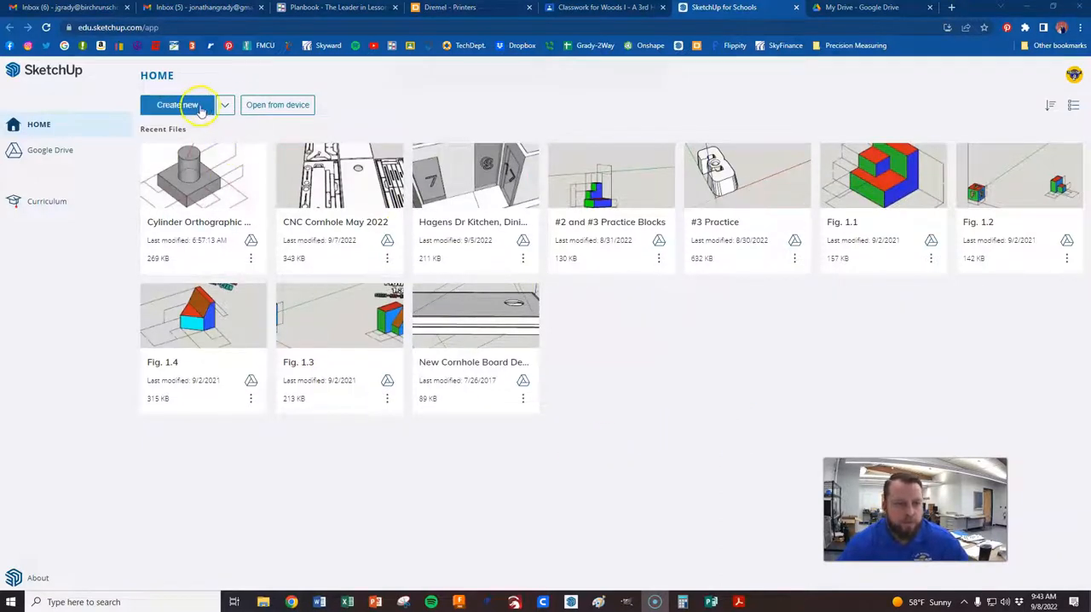
# Create a new model using the Fractional - Inches template
pyautogui.click(225, 105)
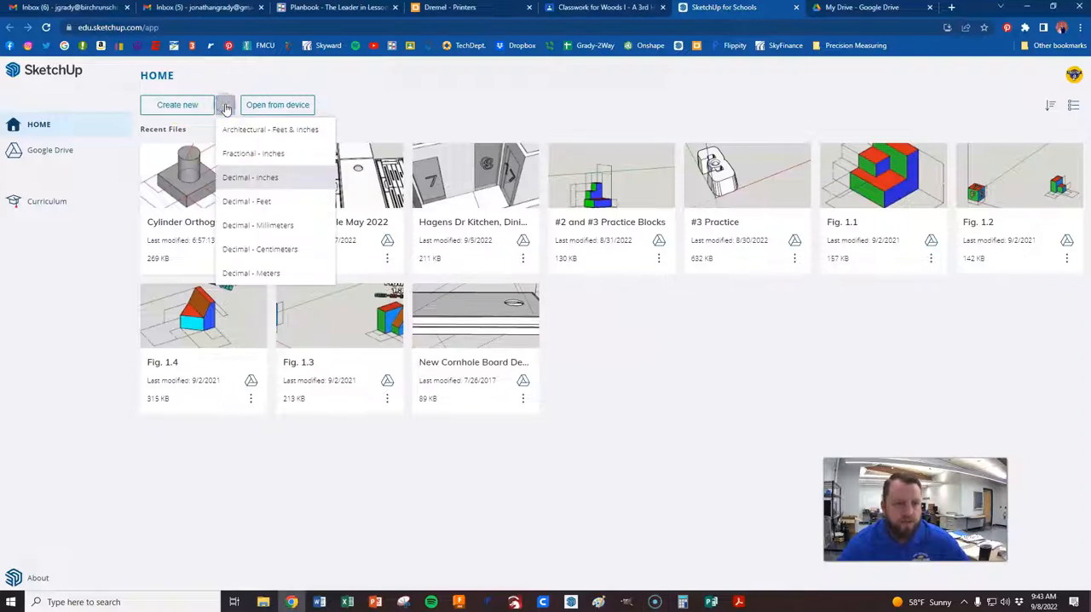
pyautogui.click(227, 108)
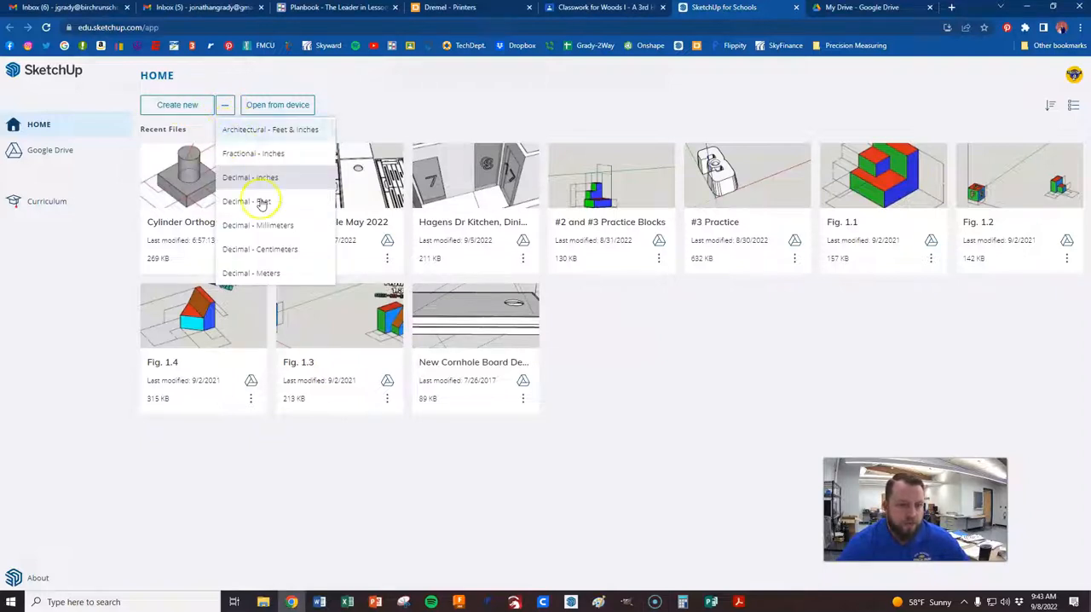
pyautogui.click(268, 130)
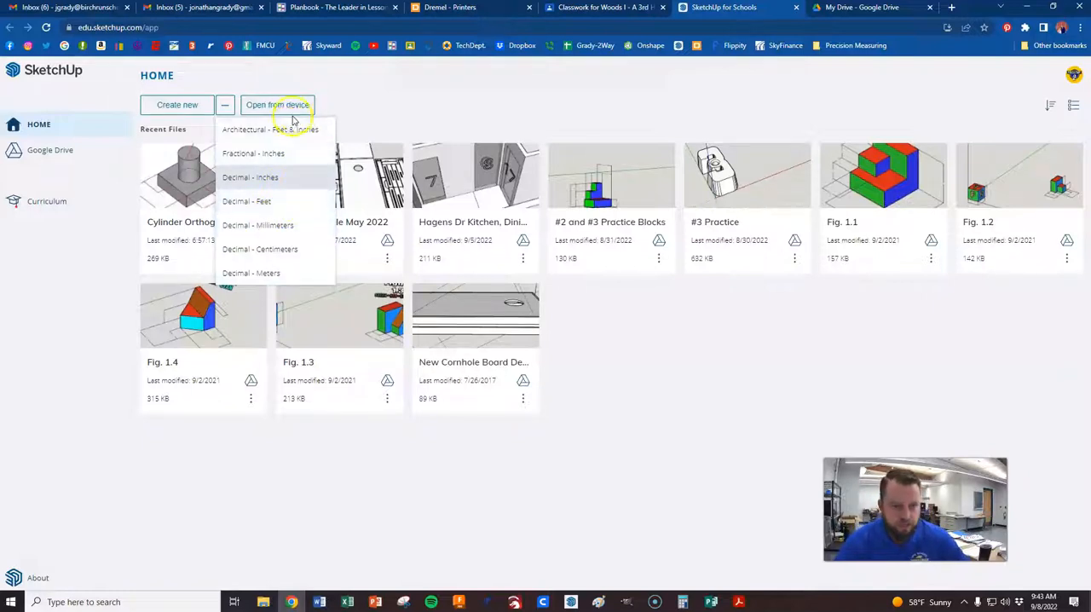
pyautogui.click(263, 155)
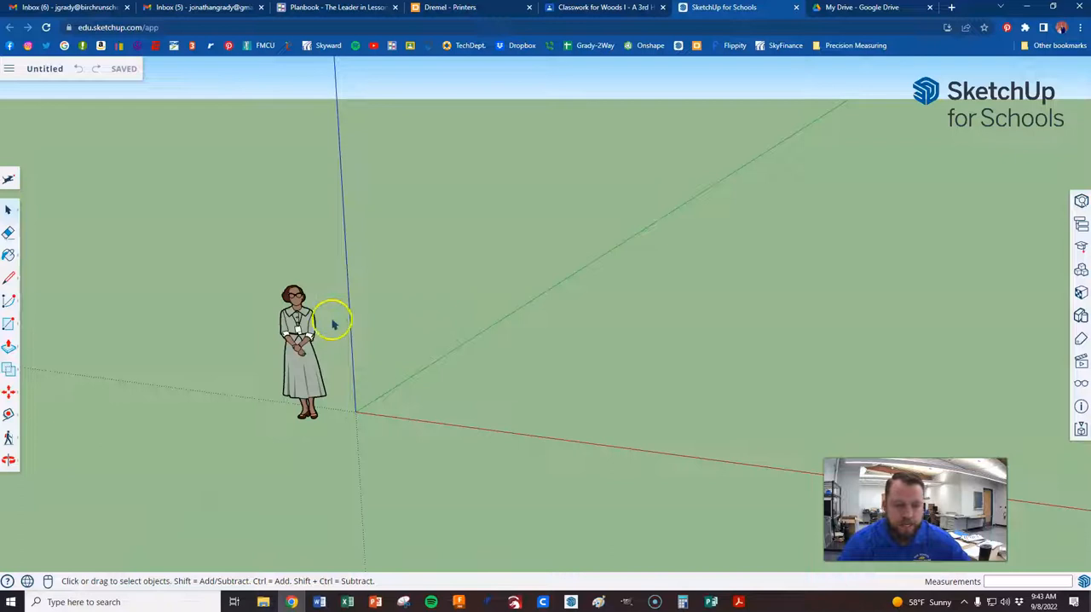
# Save the untitled model in the new SketchUp folder on My Drive as "SketchUp #1 - " followed by the owner's last name
pyautogui.click(42, 71)
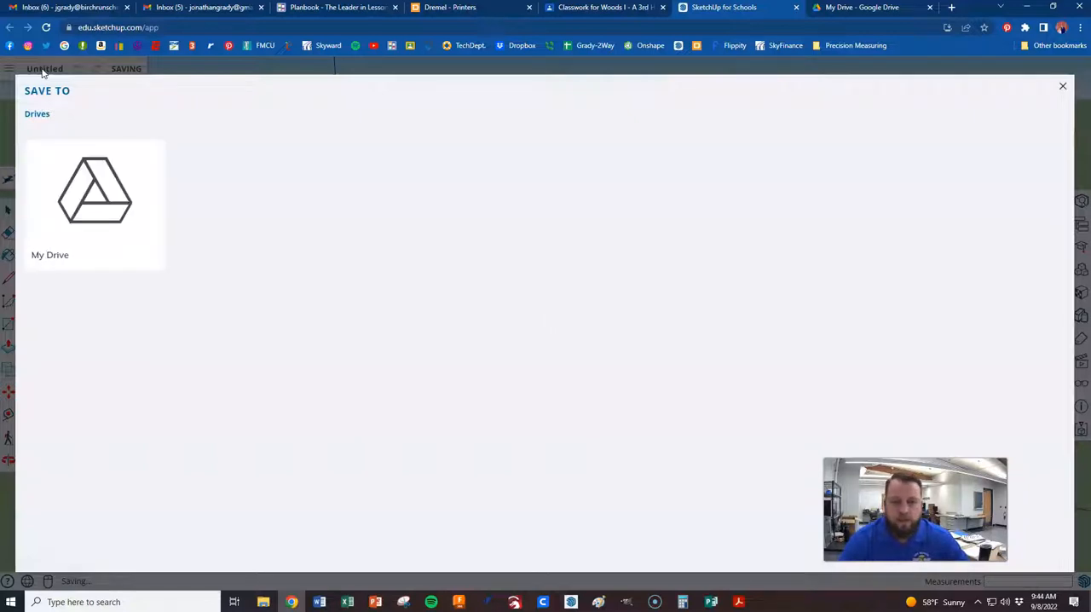
pyautogui.click(132, 241)
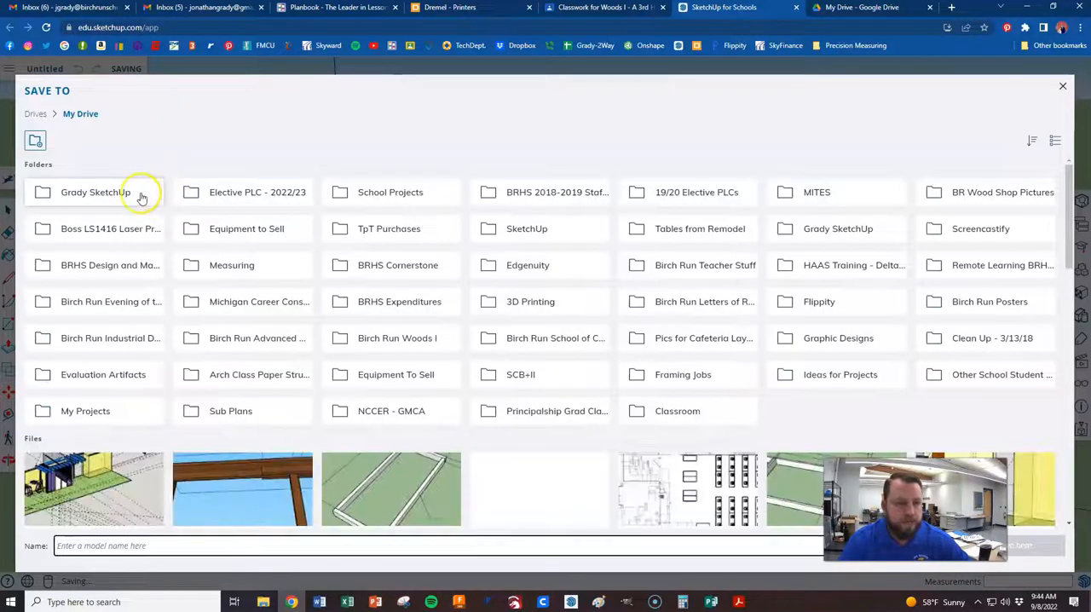
pyautogui.click(110, 191)
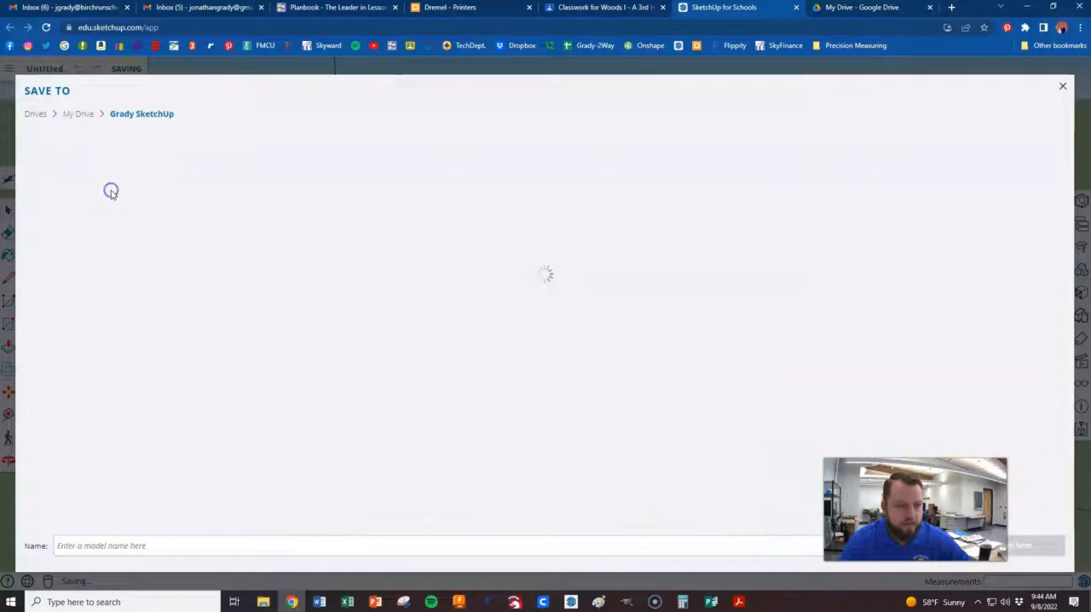
pyautogui.click(122, 544)
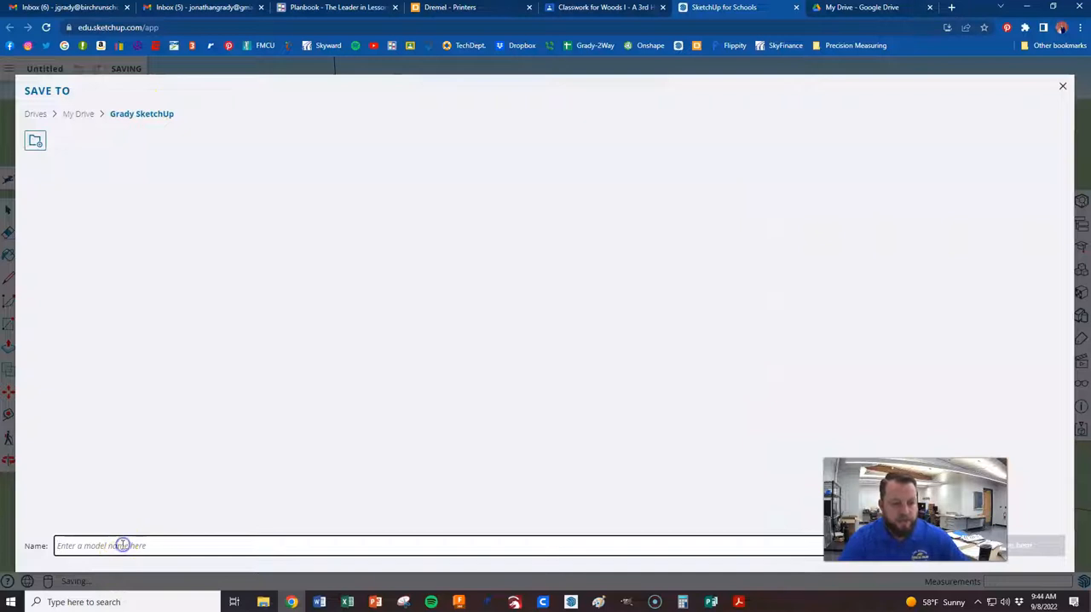
pyautogui.write('s')
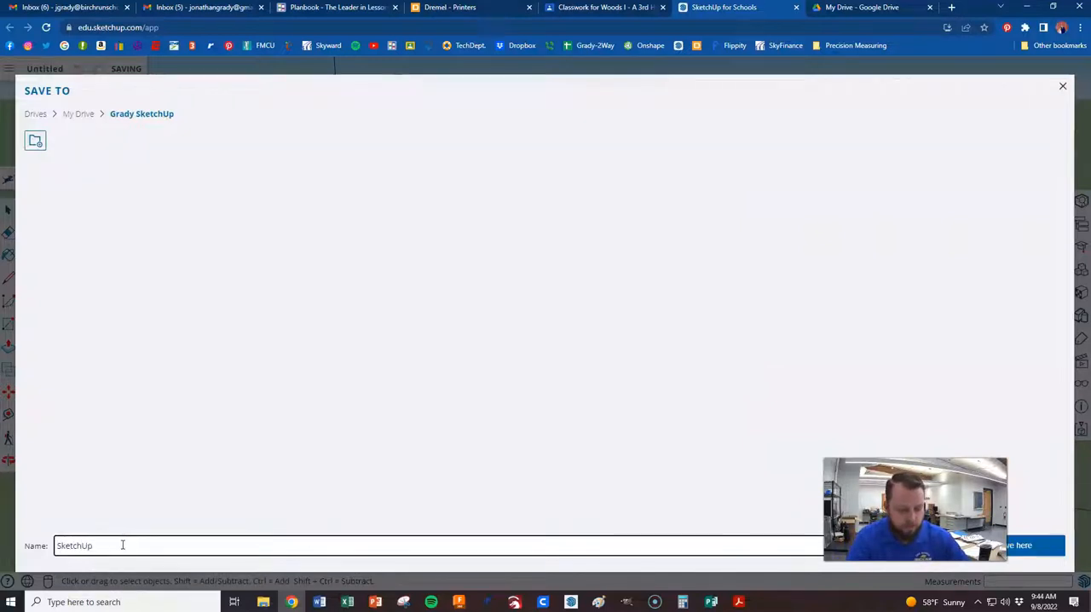
pyautogui.write('ketchUp #1 ')
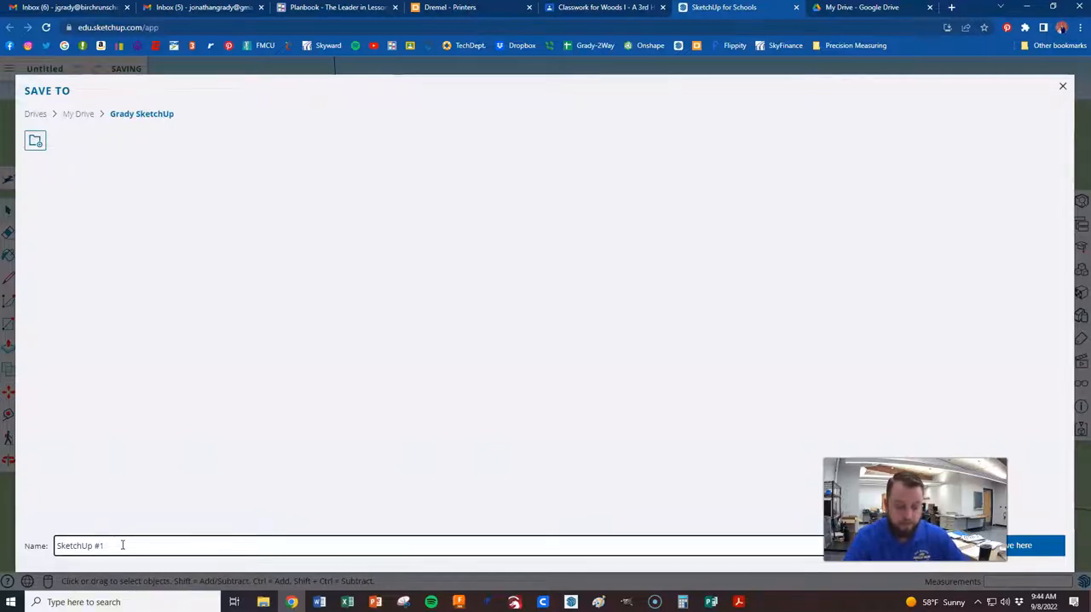
pyautogui.write('- Grady')
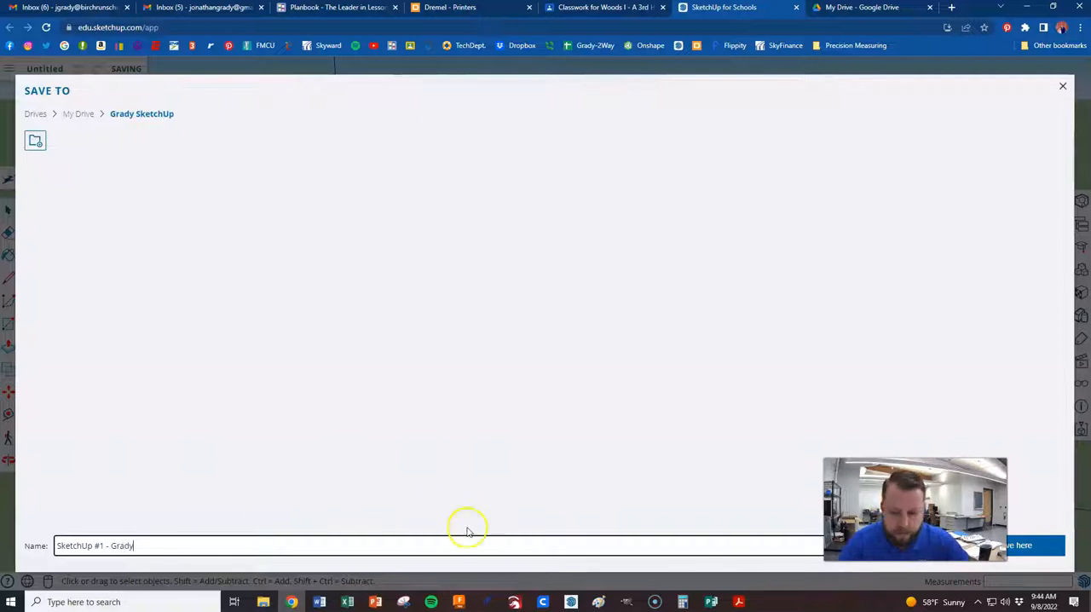
pyautogui.click(1031, 545)
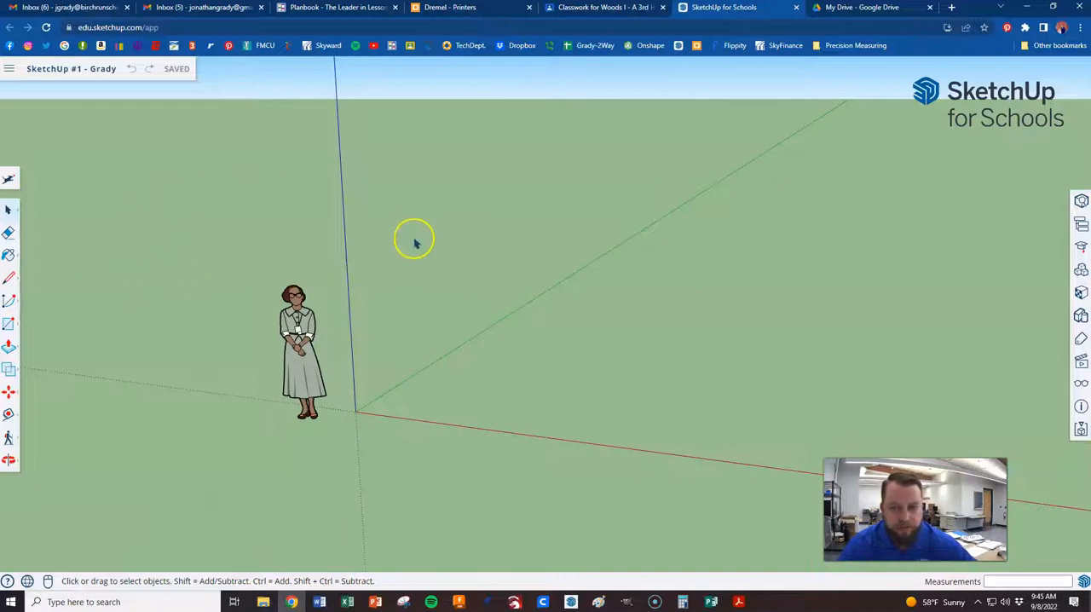
# Examine the tool groups for painting, lines, arcs, shapes, push/pull, moving, measuring and walking, including the materials palette
pyautogui.click(9, 255)
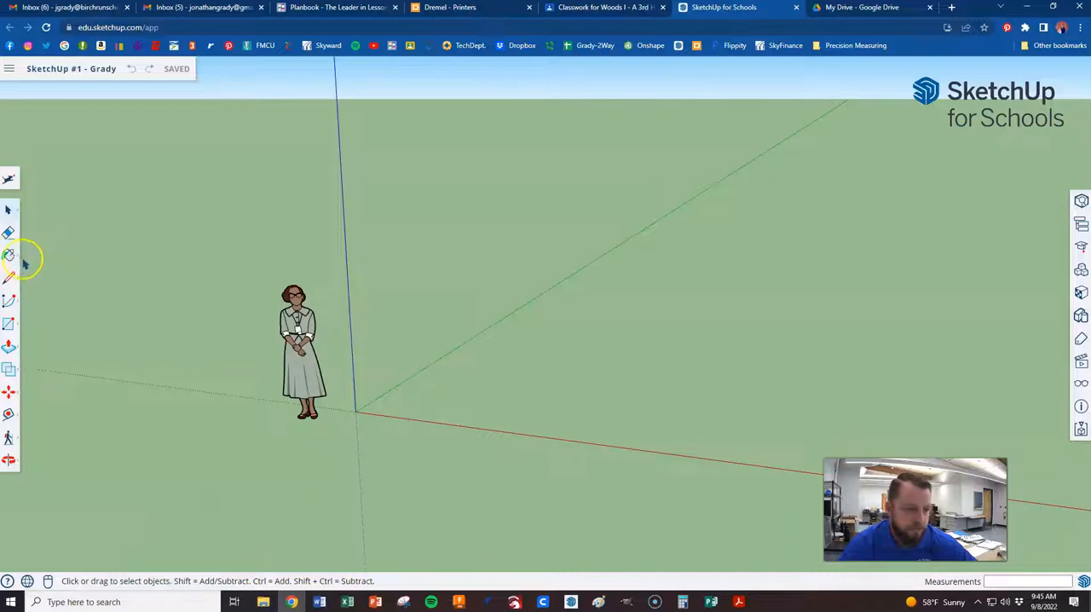
pyautogui.click(10, 255)
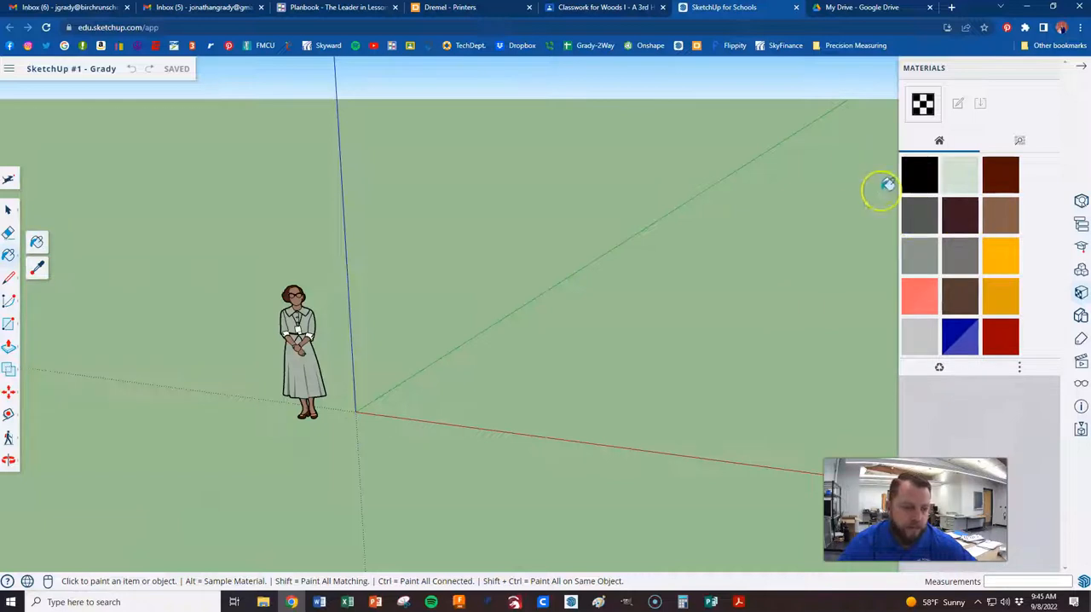
pyautogui.click(1080, 71)
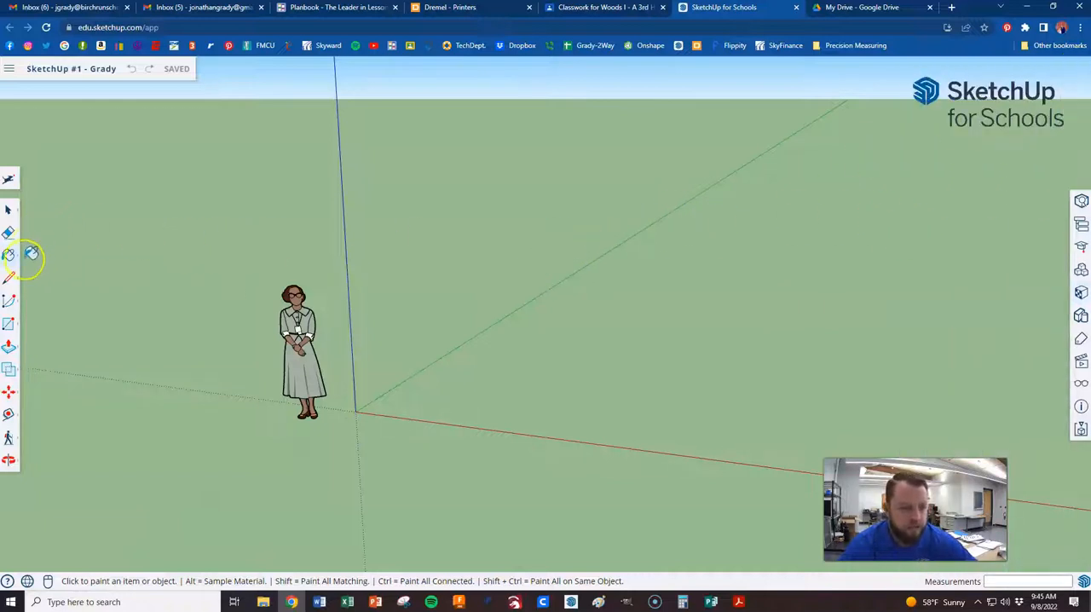
pyautogui.click(8, 279)
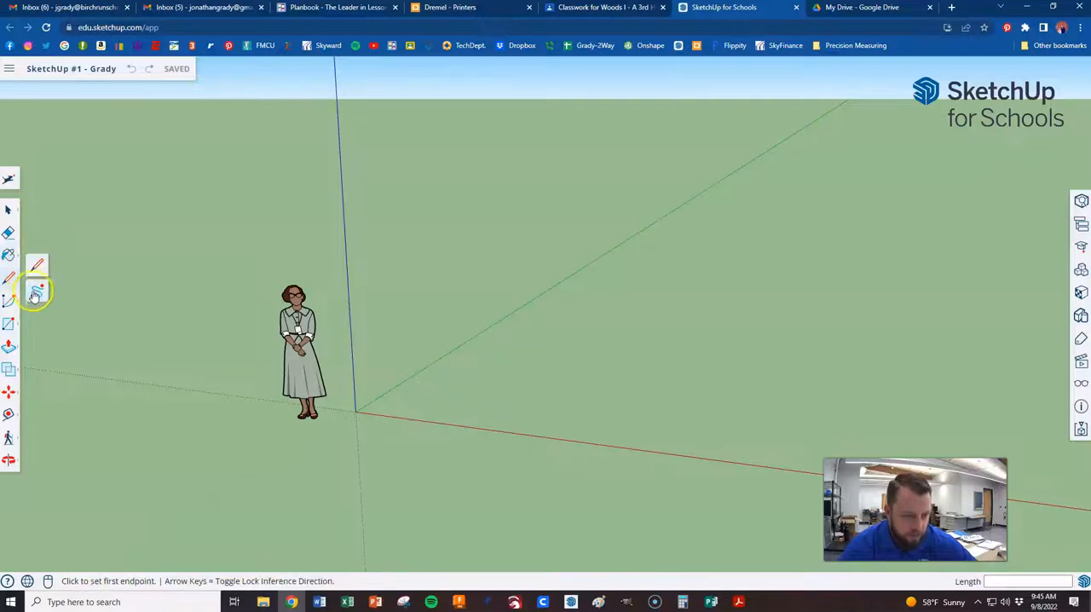
pyautogui.click(8, 302)
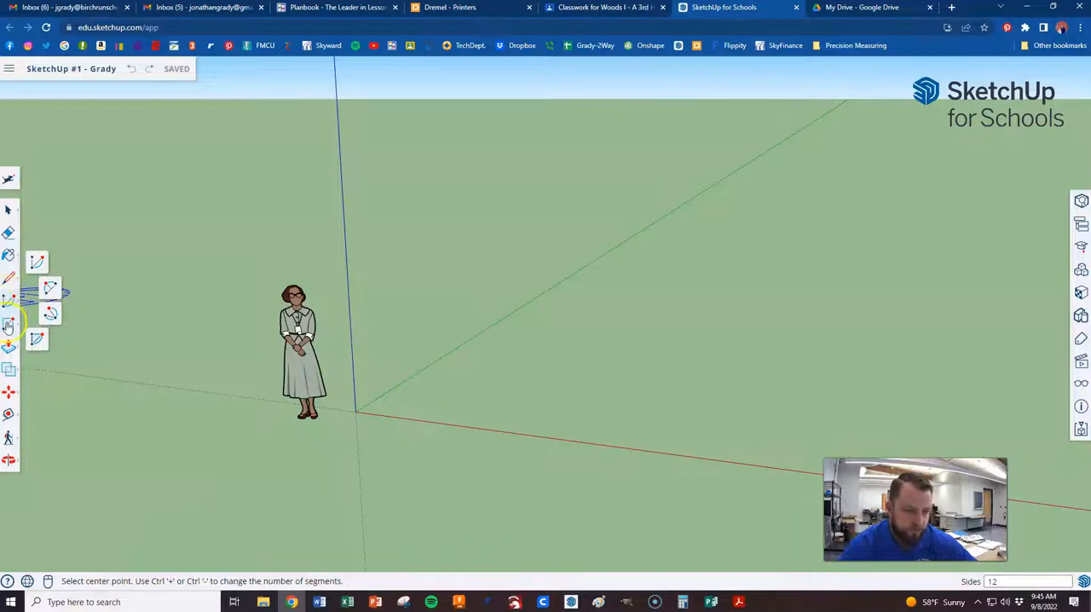
pyautogui.click(8, 325)
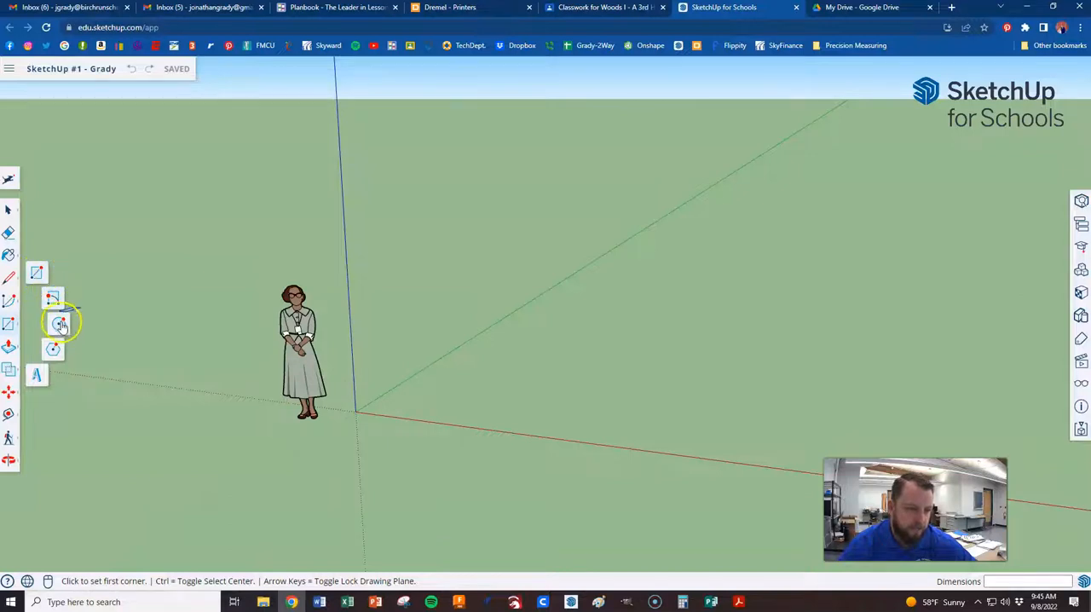
pyautogui.click(8, 348)
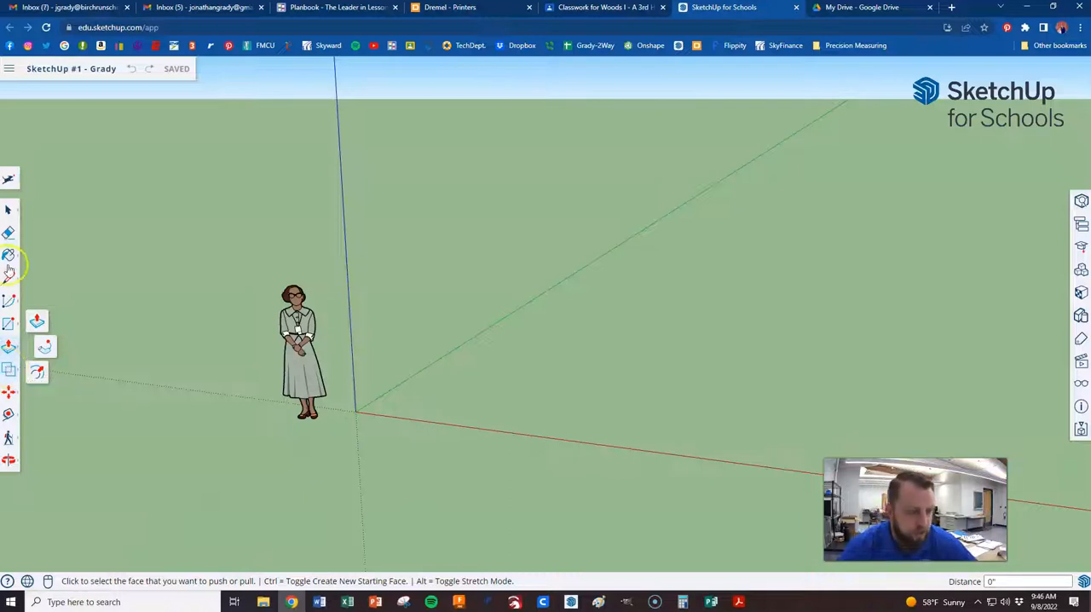
pyautogui.click(11, 395)
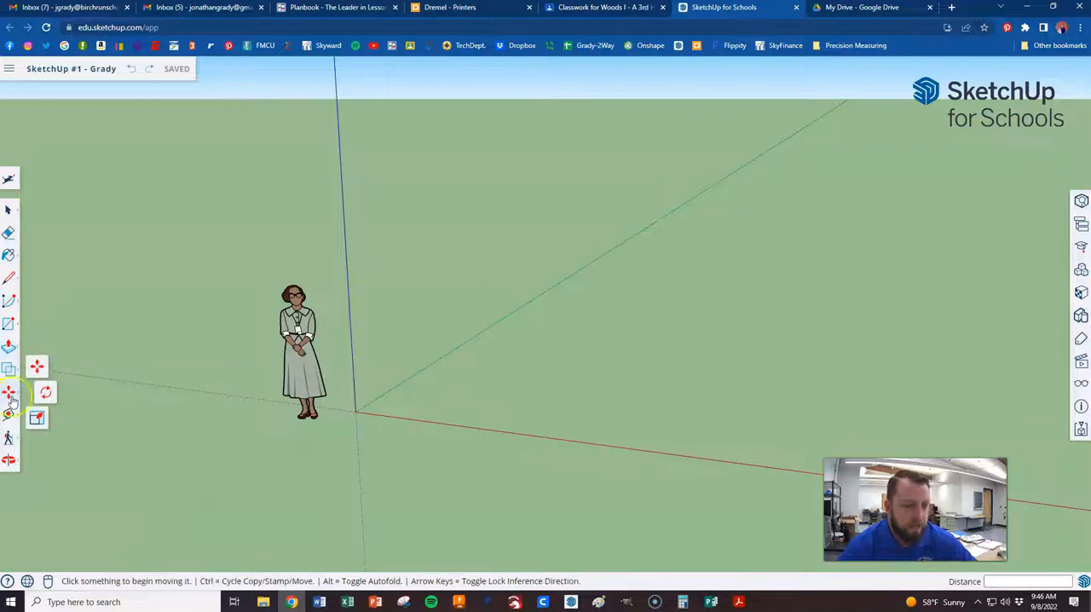
pyautogui.click(9, 415)
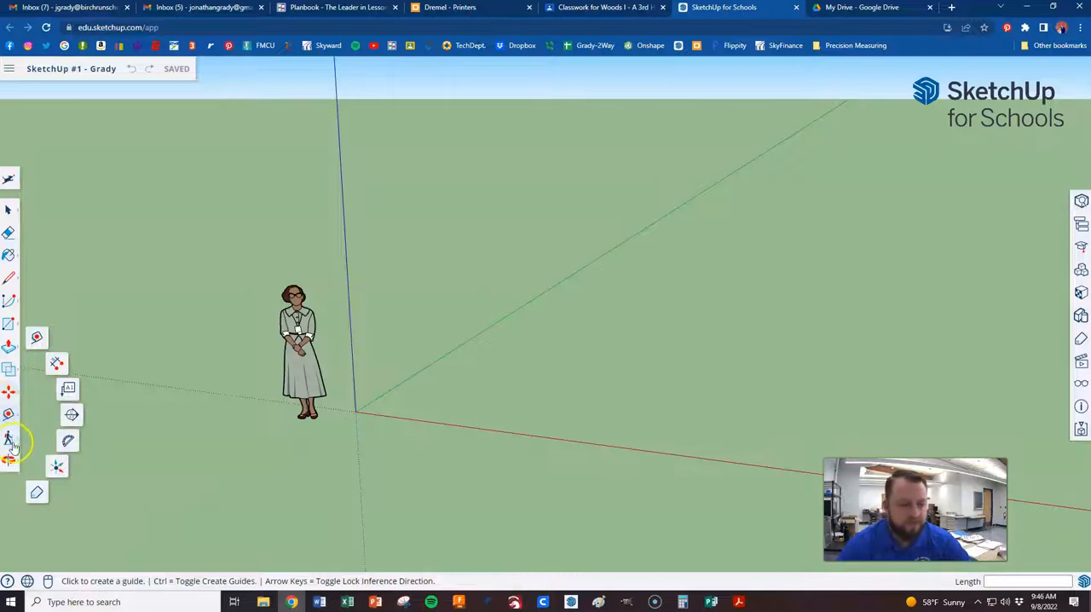
pyautogui.click(8, 438)
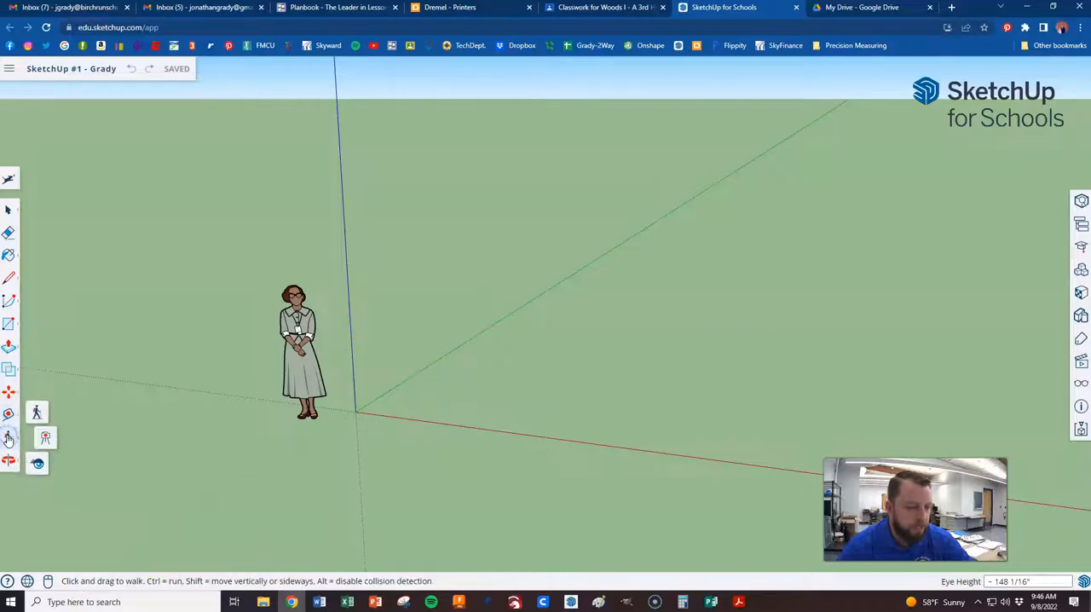
# With the Line tool, draw a first edge from the origin along the red axis
pyautogui.click(9, 279)
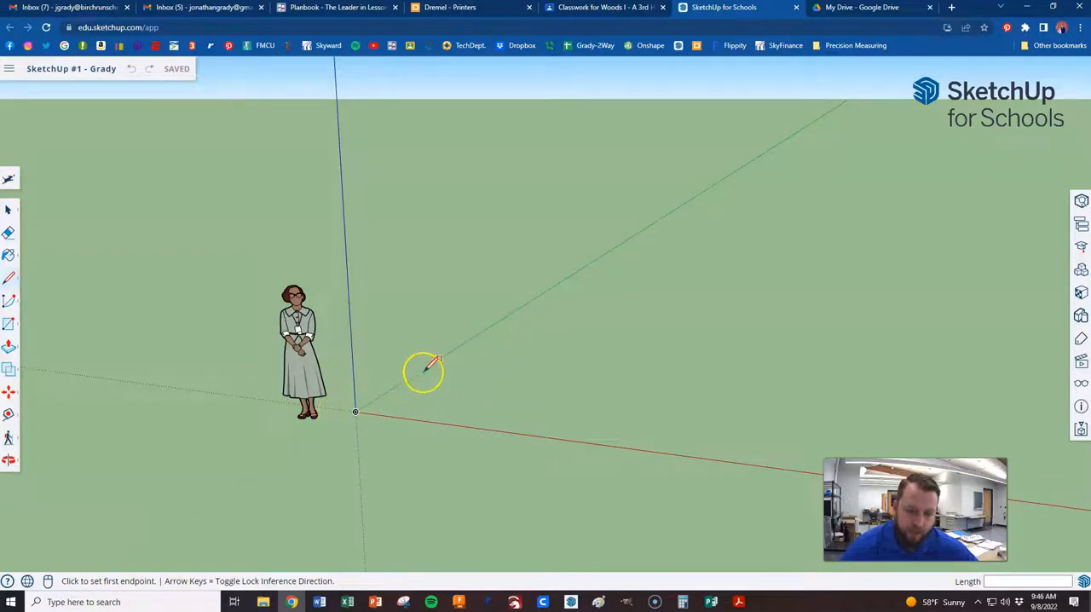
pyautogui.click(367, 355)
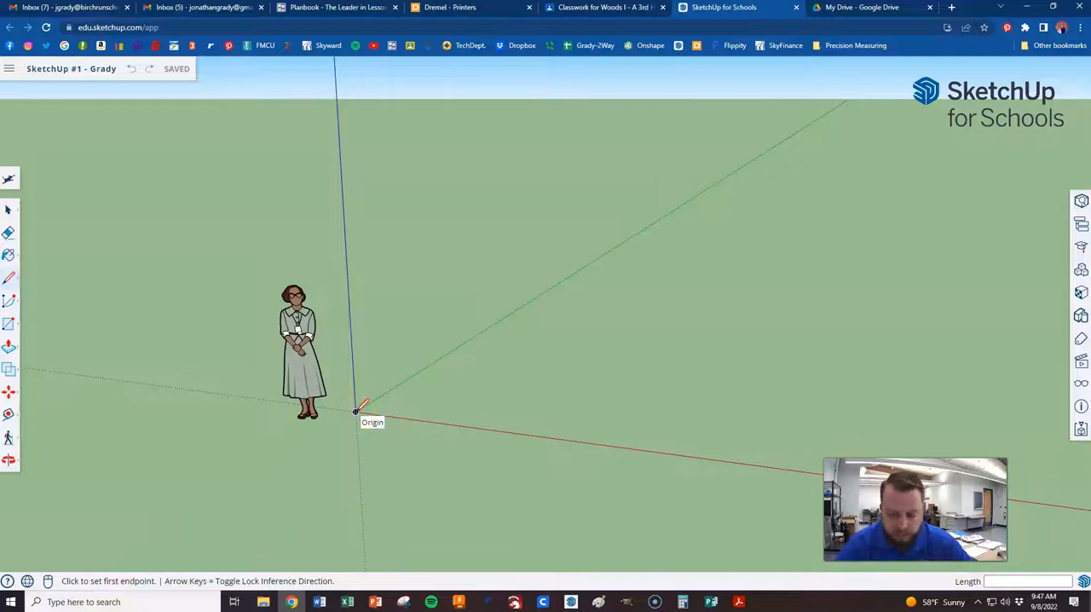
pyautogui.moveTo(355, 411); pyautogui.dragTo(634, 377)
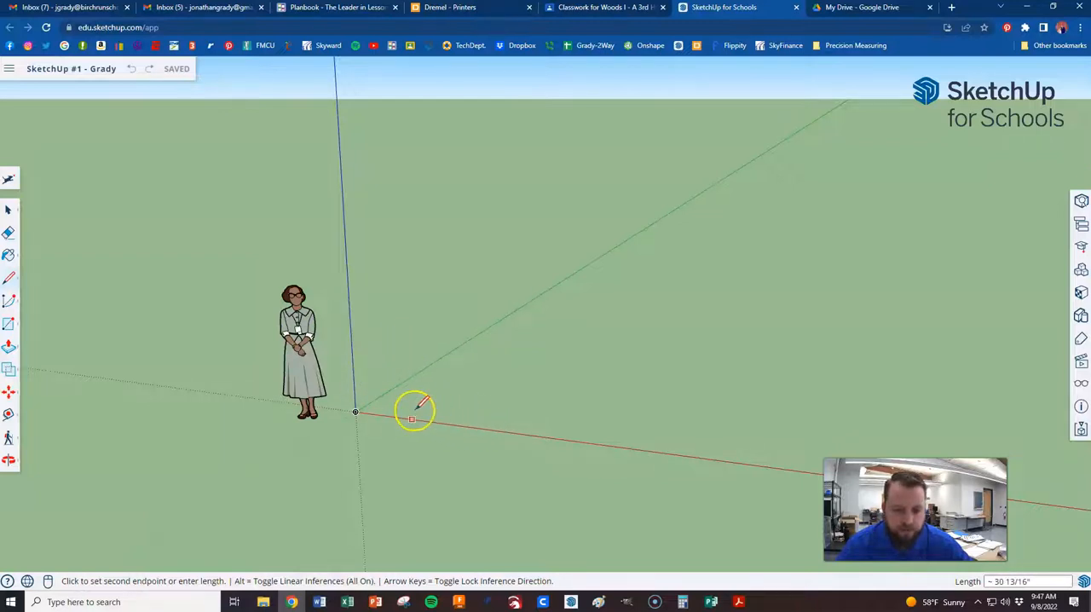
pyautogui.click(472, 426)
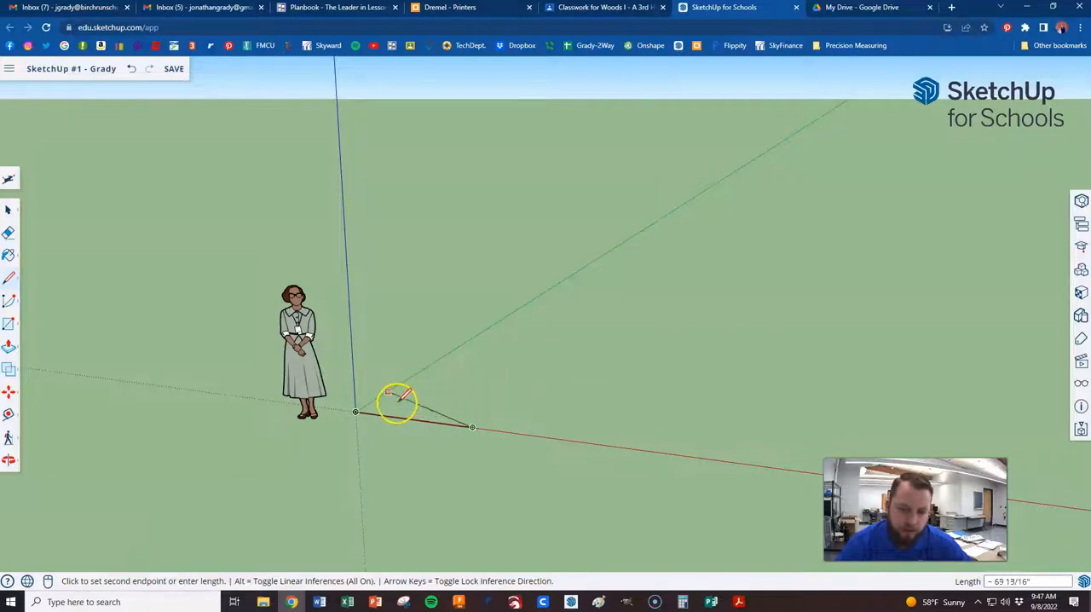
# Draw a slanted edge back across the ground, an edge about 62 1/8" to the green axis, and close the four-sided face at the origin
pyautogui.click(554, 360)
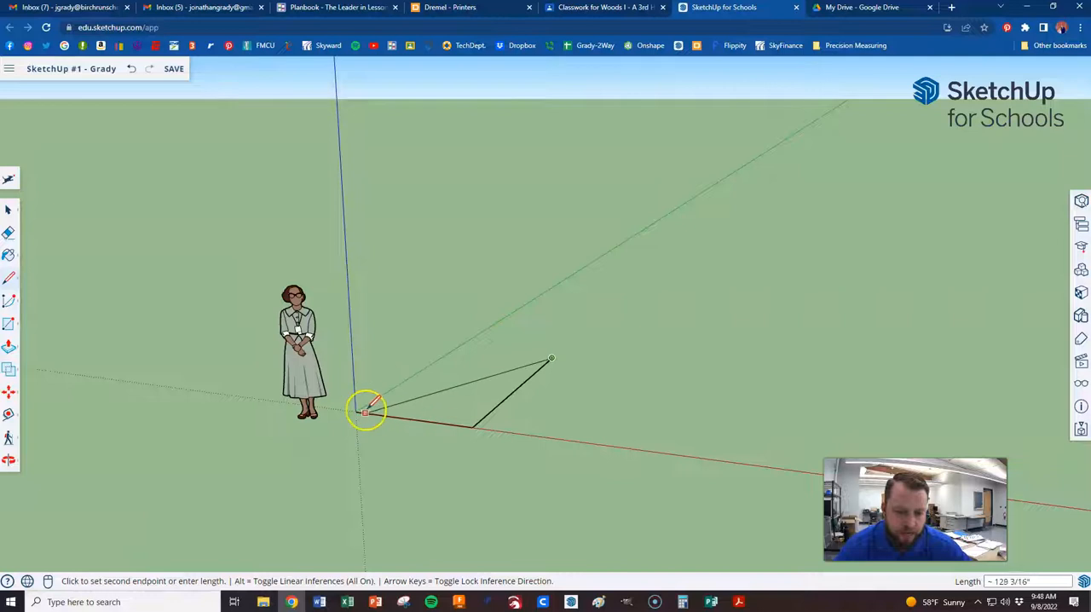
pyautogui.click(474, 404)
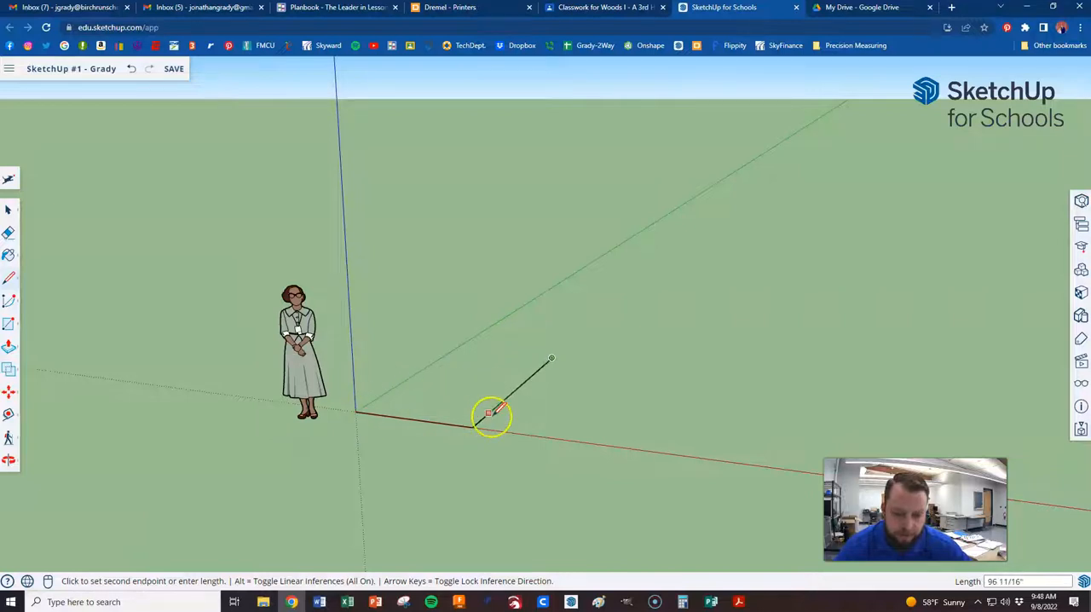
pyautogui.click(550, 358)
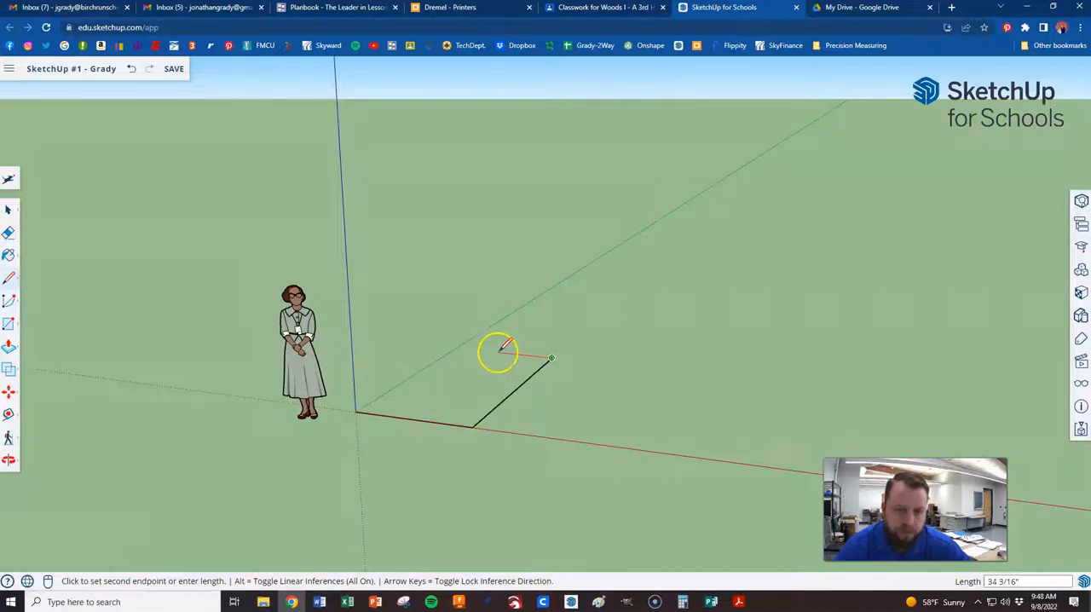
pyautogui.click(456, 348)
pyautogui.click(355, 411)
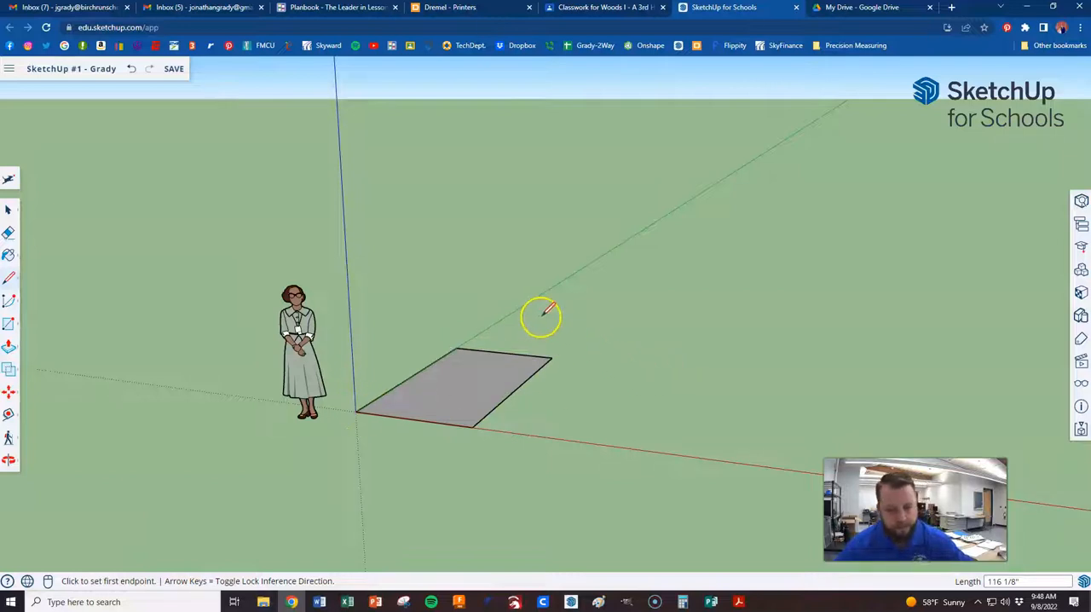
# Examine the four-sided face from a higher angle, both close up and from farther away
pyautogui.moveTo(513, 310)
pyautogui.mouseDown(button='middle')
pyautogui.moveTo(557, 426)
pyautogui.moveTo(500, 332)
pyautogui.moveTo(511, 400)
pyautogui.moveTo(503, 398)
pyautogui.mouseUp(button='middle')
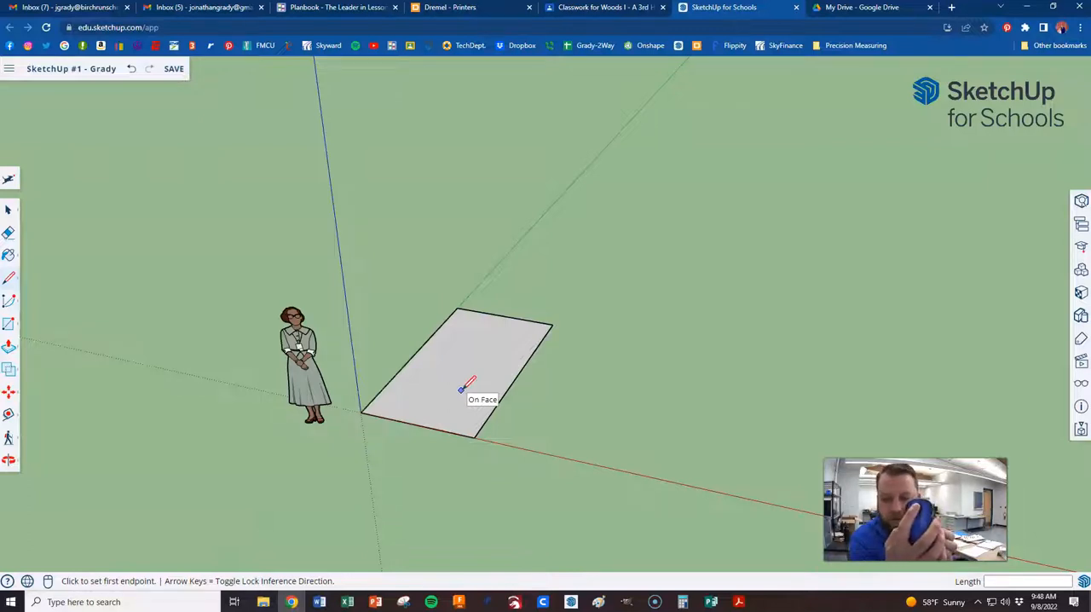
pyautogui.scroll(-4, 462, 388)
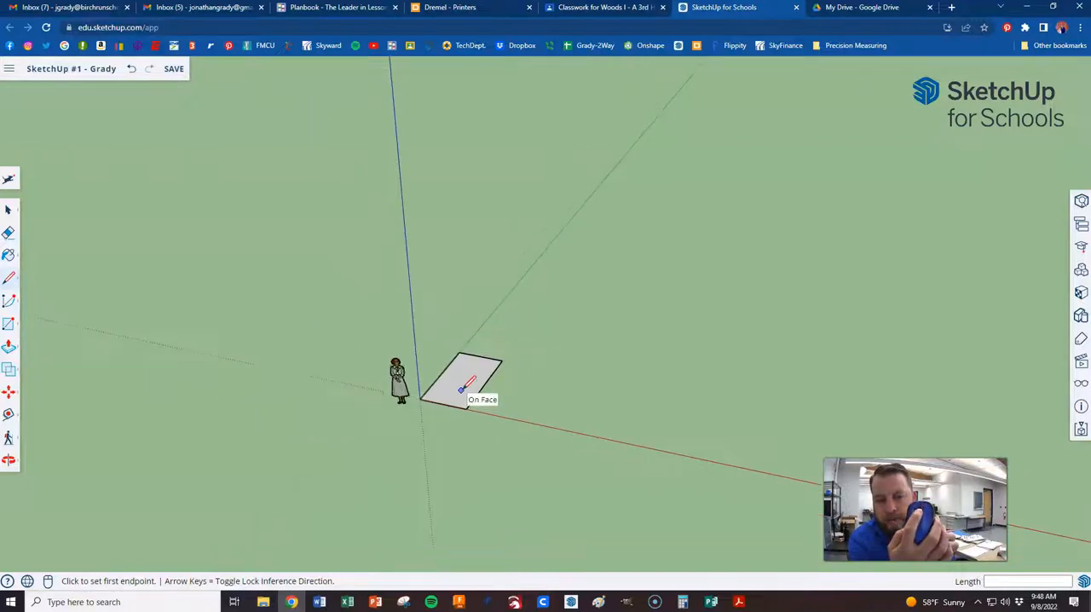
pyautogui.scroll(6, 462, 388)
pyautogui.scroll(-3, 462, 388)
pyautogui.scroll(4, 463, 387)
pyautogui.scroll(-5, 463, 388)
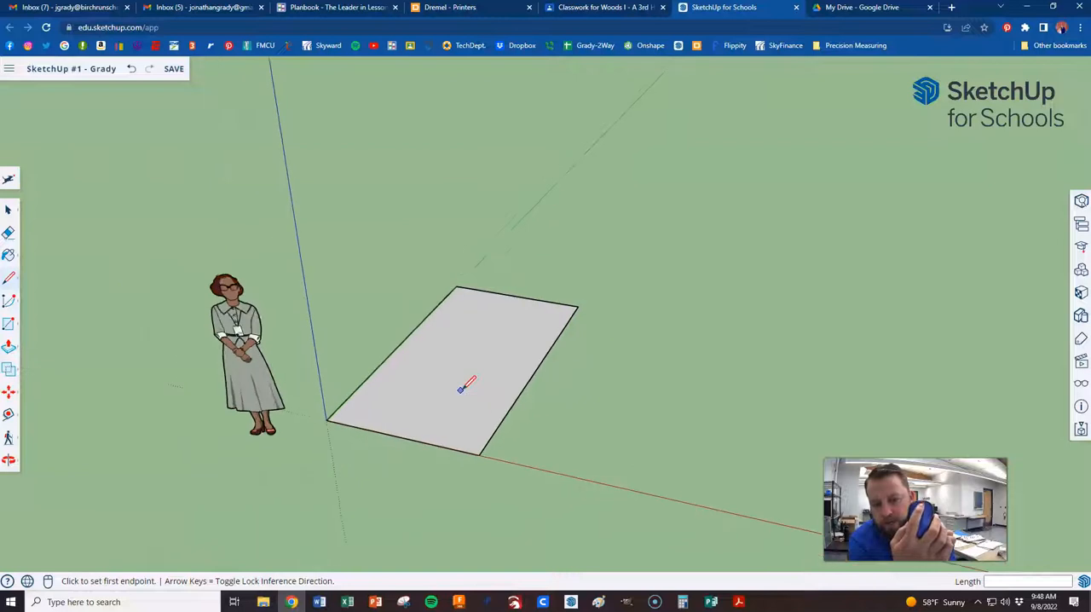
pyautogui.scroll(4, 462, 387)
pyautogui.scroll(-3, 463, 387)
pyautogui.scroll(1, 463, 388)
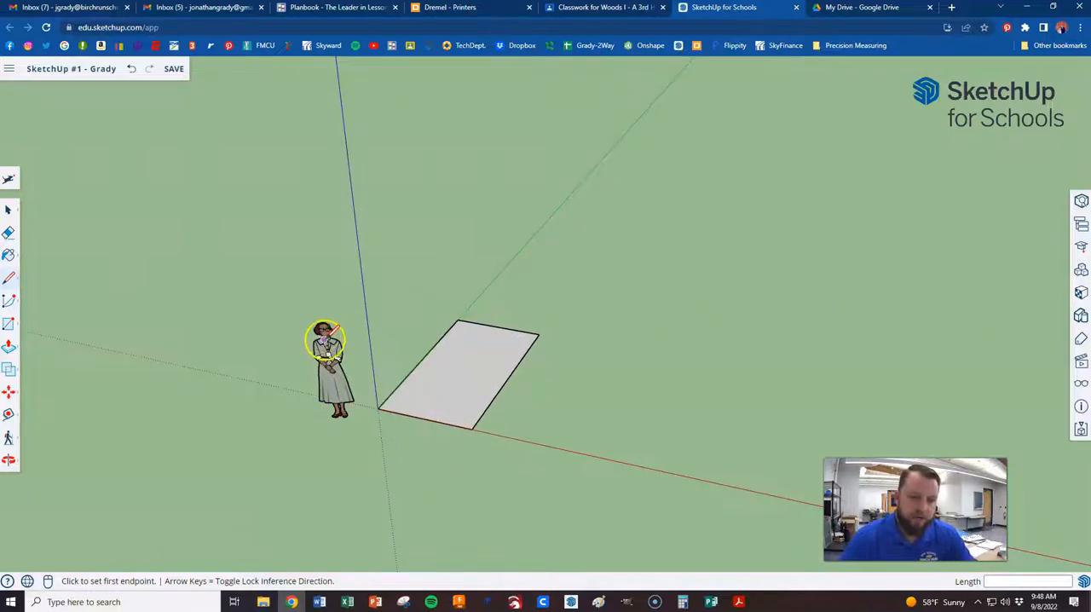
# Inspect the standing figure's head and shoes up close, and return to a view of the whole model
pyautogui.scroll(8, 322, 341)
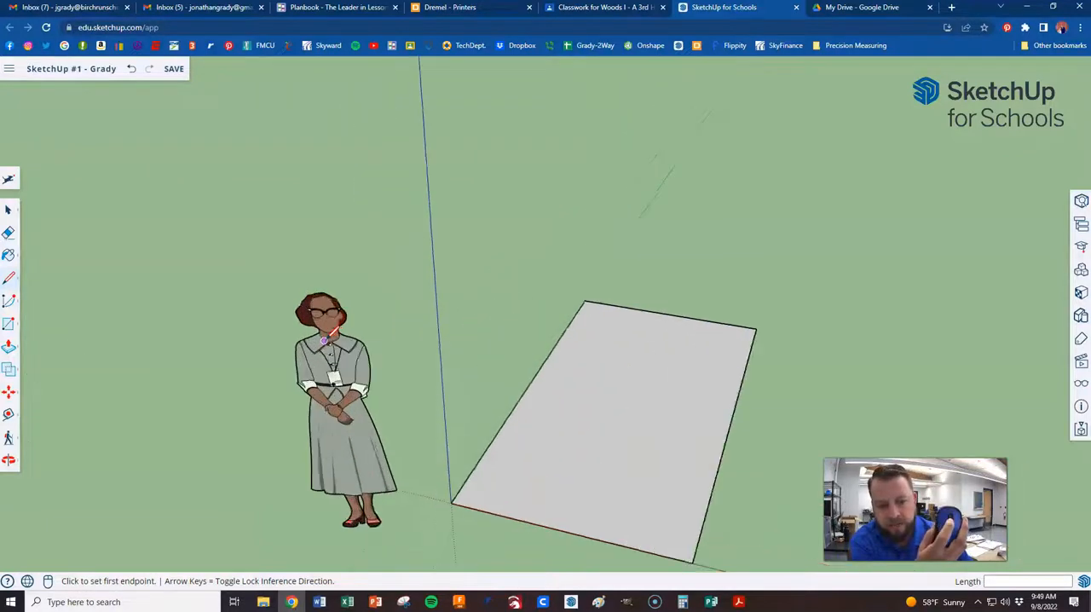
pyautogui.scroll(2, 322, 341)
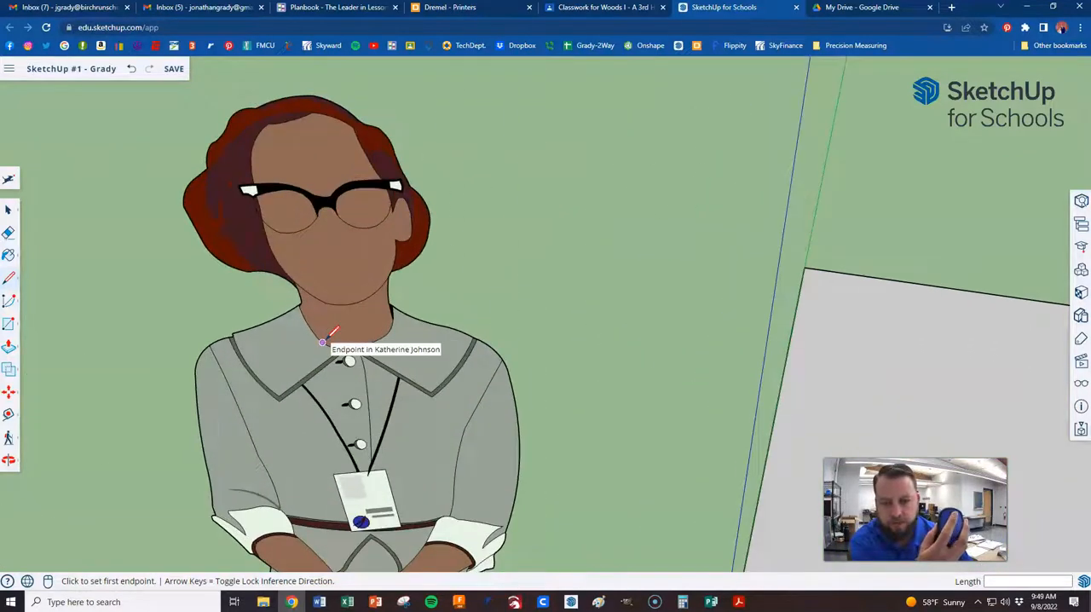
pyautogui.scroll(-10, 322, 342)
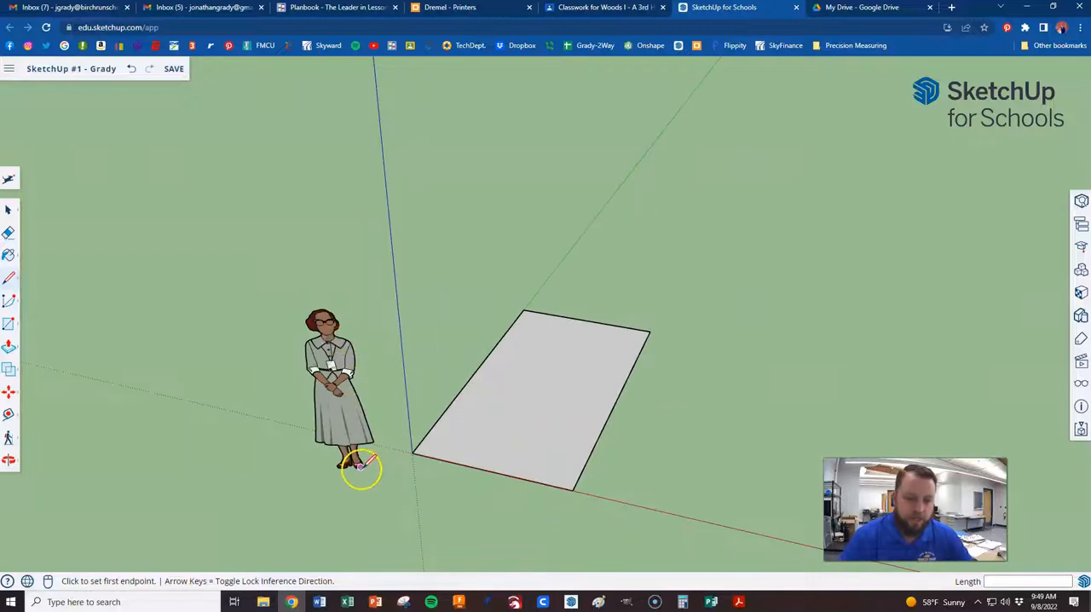
pyautogui.scroll(10, 356, 465)
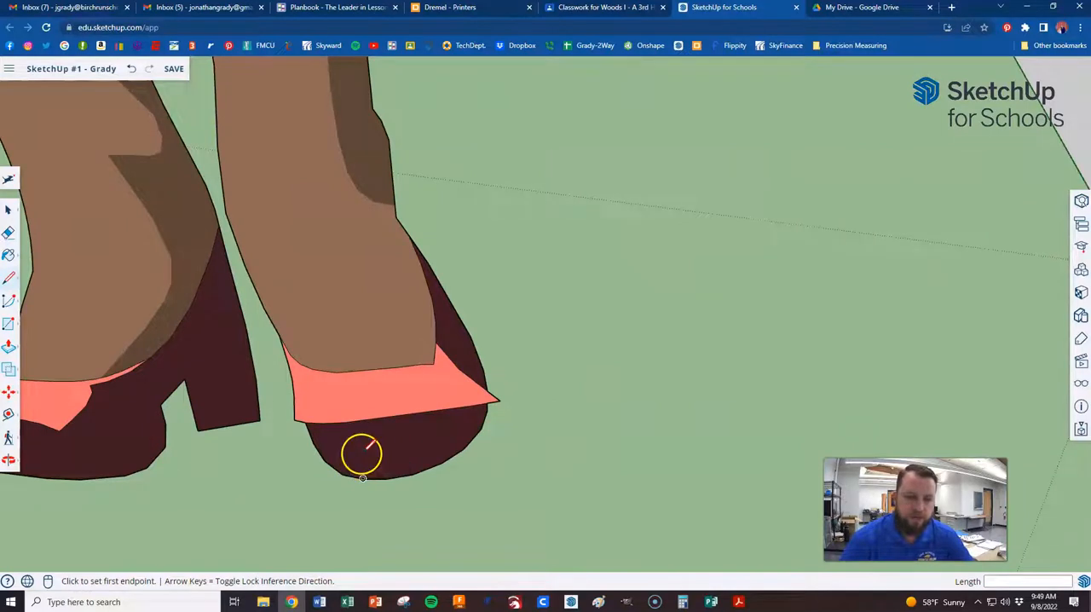
pyautogui.scroll(-8, 361, 475)
pyautogui.scroll(-5, 361, 455)
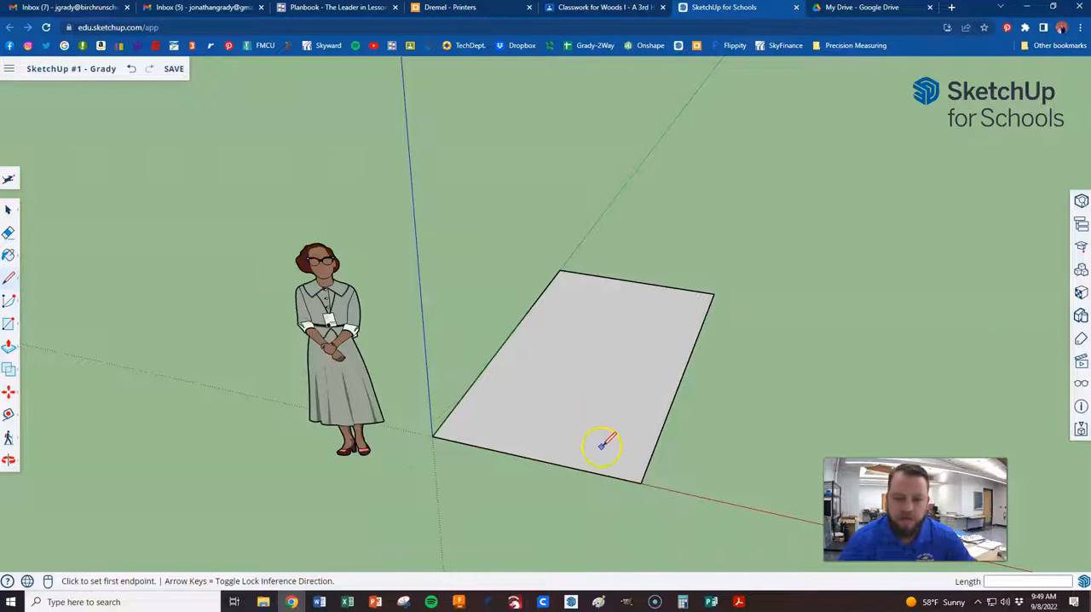
# Orbit below the ground to examine the underside of the four-sided face and its far corner
pyautogui.scroll(2, 602, 442)
pyautogui.scroll(1, 650, 460)
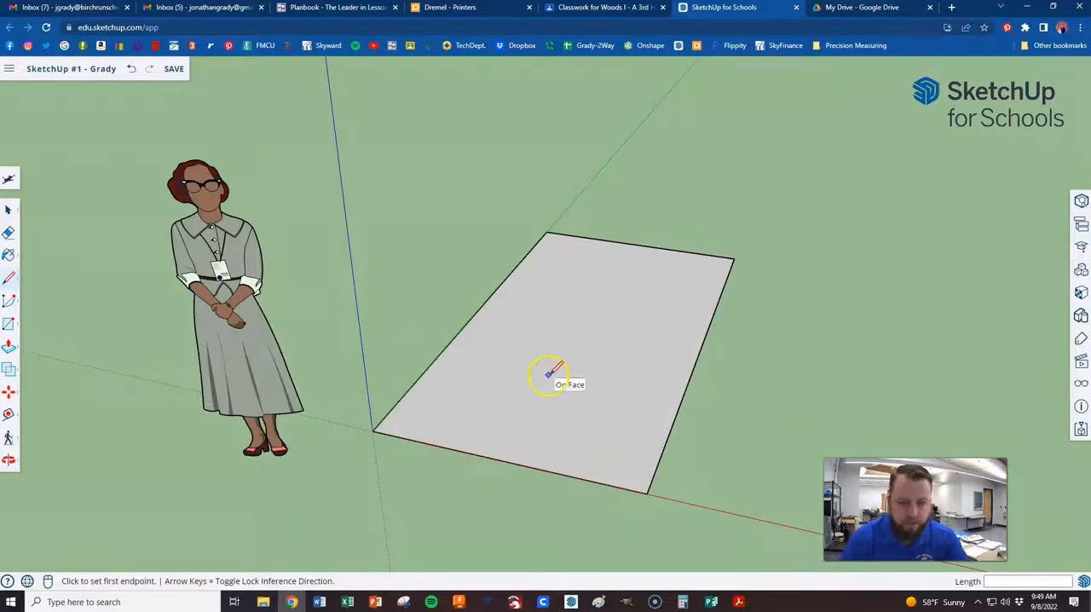
pyautogui.press('o')
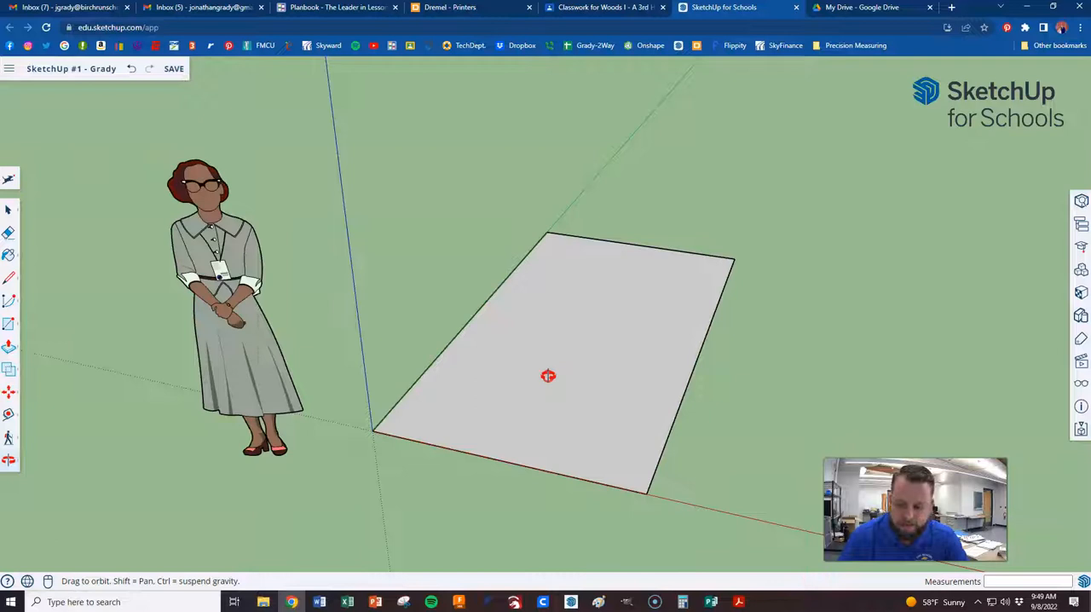
pyautogui.moveTo(548, 376)
pyautogui.mouseDown()
pyautogui.moveTo(540, 387)
pyautogui.moveTo(511, 378)
pyautogui.moveTo(475, 340)
pyautogui.moveTo(482, 267)
pyautogui.moveTo(545, 302)
pyautogui.moveTo(650, 239)
pyautogui.moveTo(698, 273)
pyautogui.moveTo(656, 384)
pyautogui.moveTo(609, 418)
pyautogui.moveTo(562, 272)
pyautogui.moveTo(584, 51)
pyautogui.mouseUp()
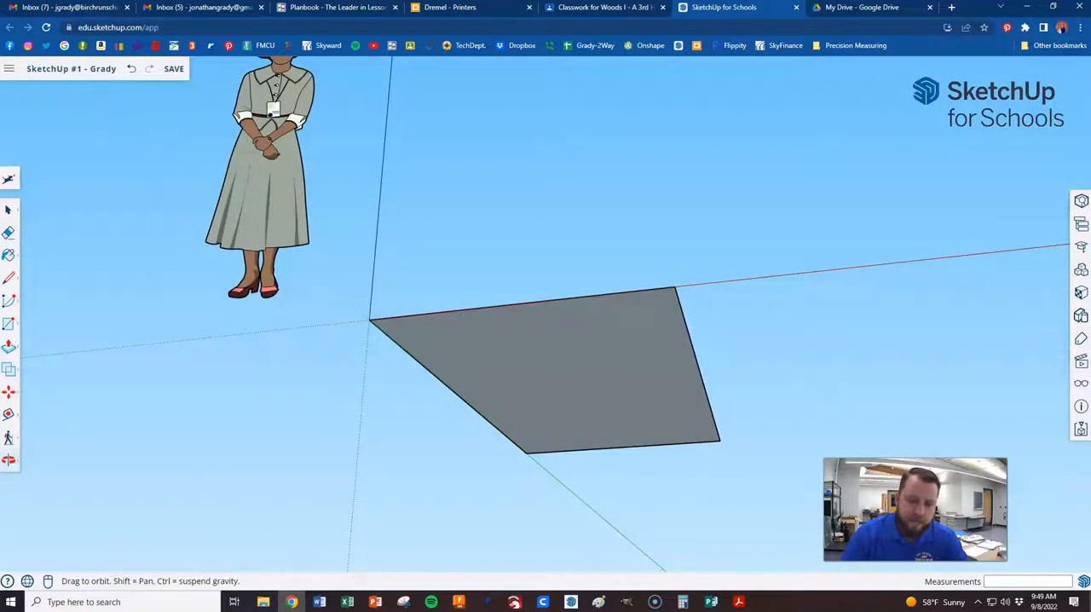
pyautogui.press('l')
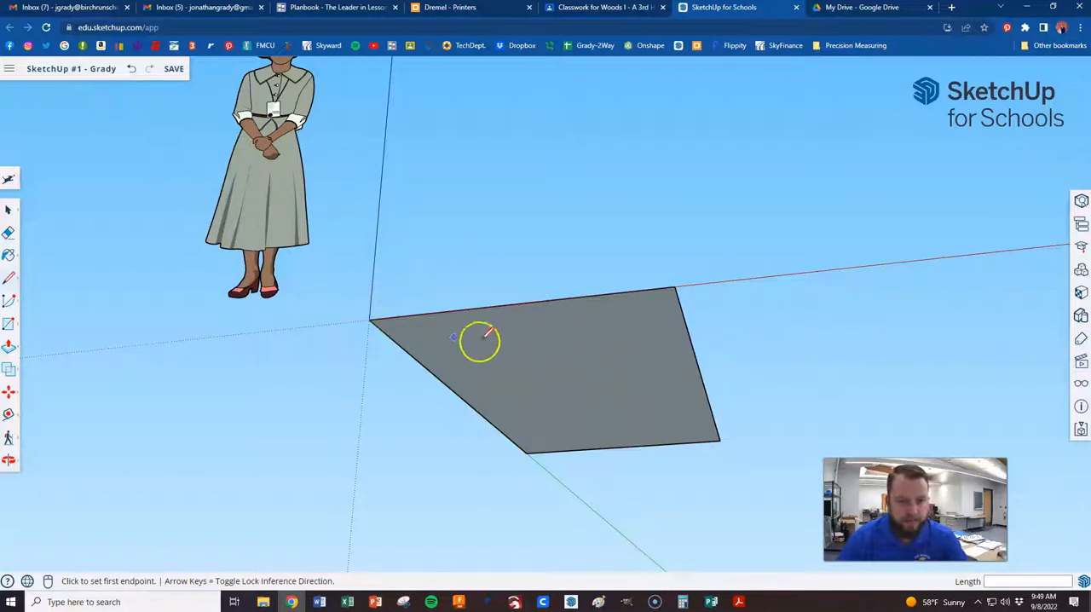
pyautogui.scroll(3, 731, 453)
pyautogui.scroll(-3, 708, 435)
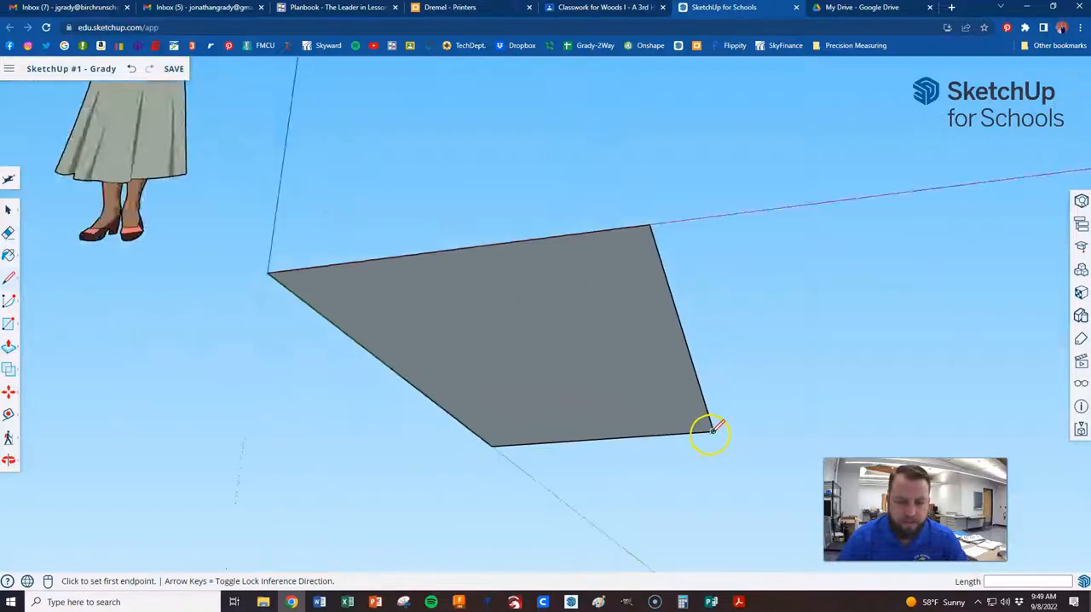
pyautogui.scroll(1, 708, 436)
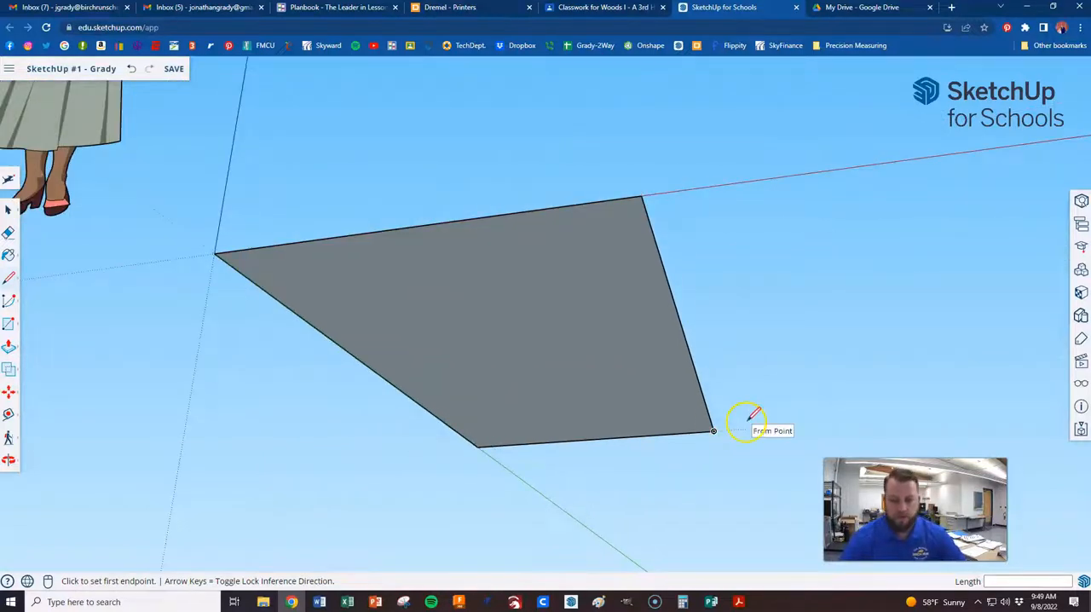
# Bring the view back above the ground and examine the face beside the standing figure from nearer and farther
pyautogui.moveTo(500, 316)
pyautogui.mouseDown(button='middle')
pyautogui.moveTo(462, 316)
pyautogui.moveTo(657, 460)
pyautogui.mouseUp(button='middle')
pyautogui.moveTo(704, 349); pyautogui.dragTo(454, 400, button='middle')
pyautogui.scroll(-3, 615, 385)
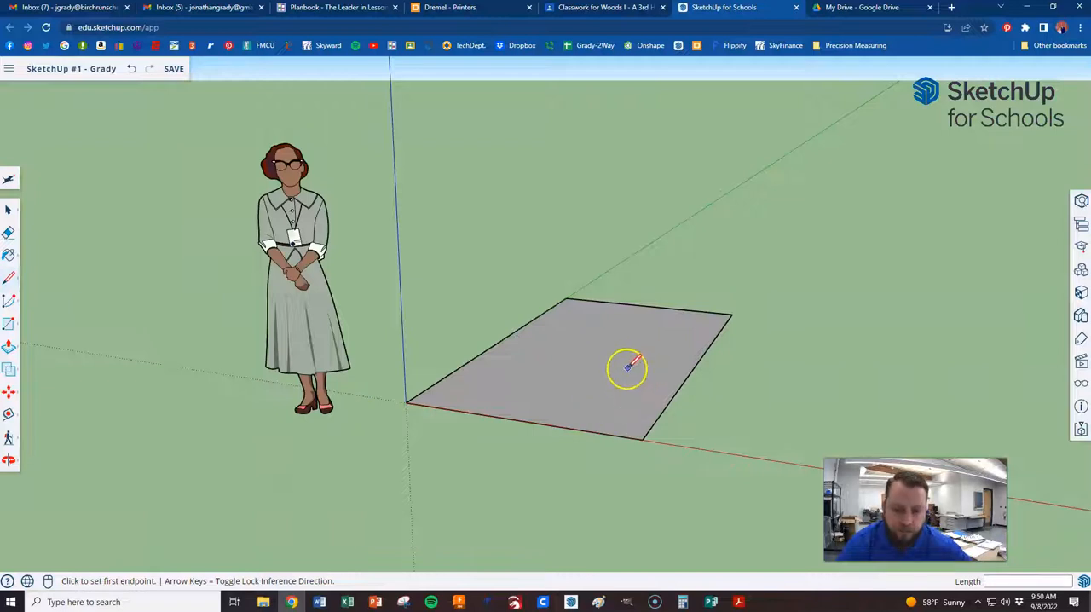
pyautogui.moveTo(635, 398)
pyautogui.mouseDown(button='middle')
pyautogui.moveTo(542, 314)
pyautogui.moveTo(658, 234)
pyautogui.moveTo(803, 292)
pyautogui.moveTo(686, 407)
pyautogui.moveTo(638, 419)
pyautogui.mouseUp(button='middle')
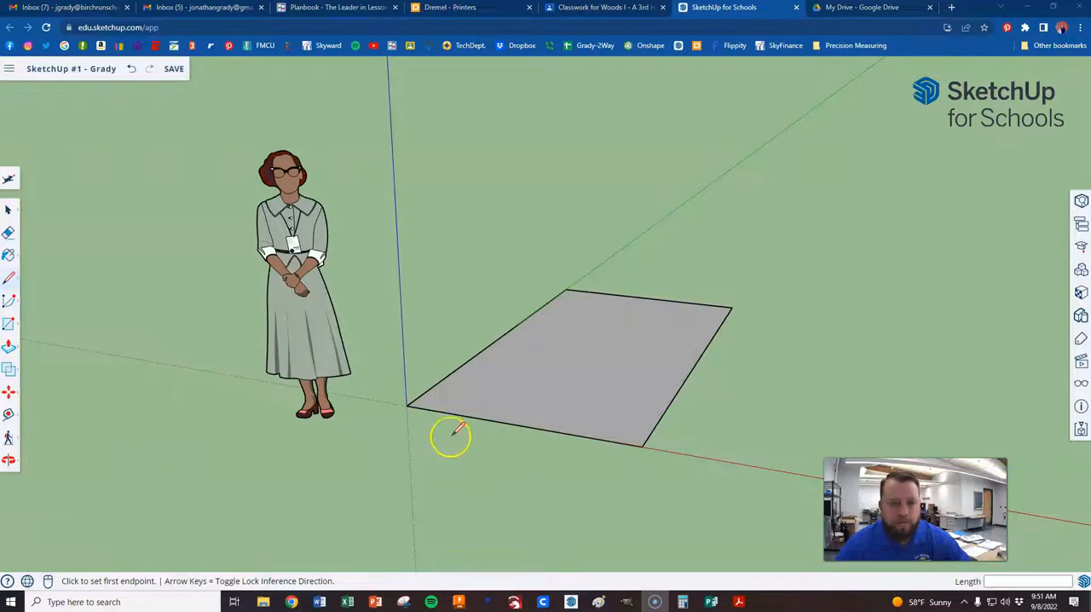
pyautogui.moveTo(506, 438)
pyautogui.mouseDown(button='middle')
pyautogui.moveTo(503, 404)
pyautogui.moveTo(514, 435)
pyautogui.moveTo(482, 424)
pyautogui.moveTo(482, 470)
pyautogui.mouseUp(button='middle')
pyautogui.scroll(1, 522, 419)
pyautogui.scroll(-4, 522, 419)
pyautogui.scroll(4, 521, 420)
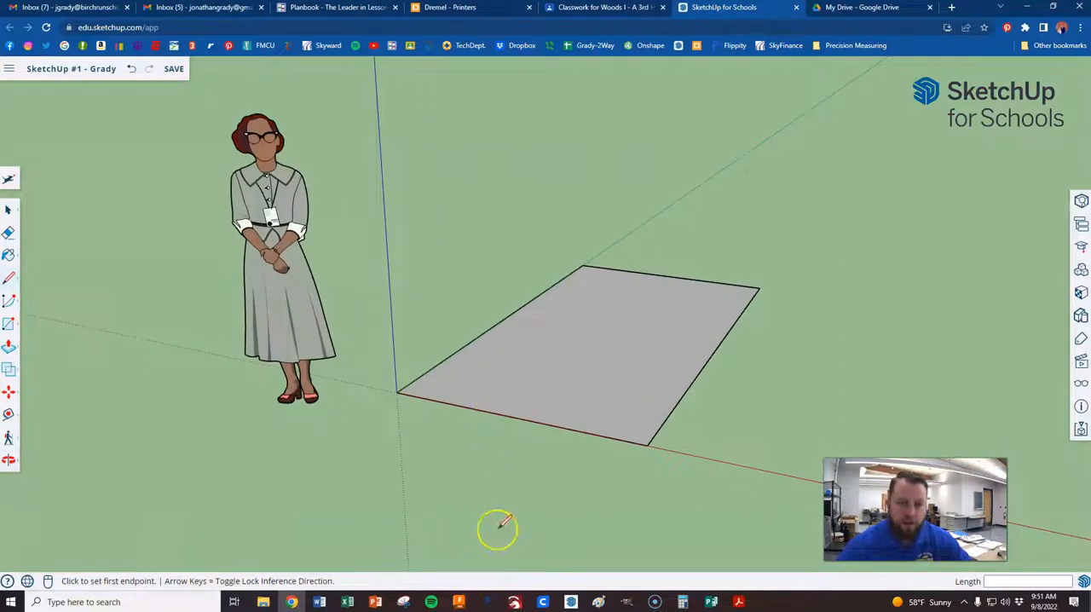
pyautogui.scroll(-3, 477, 455)
pyautogui.scroll(2, 552, 328)
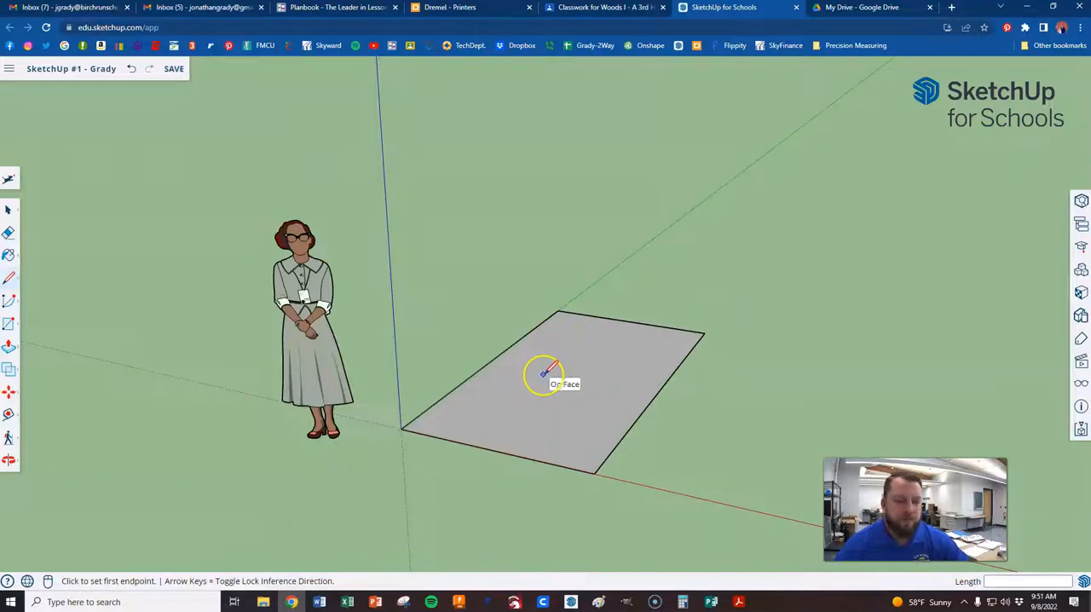
pyautogui.moveTo(526, 392)
pyautogui.mouseDown(button='middle')
pyautogui.moveTo(540, 385)
pyautogui.moveTo(536, 401)
pyautogui.moveTo(507, 404)
pyautogui.moveTo(674, 385)
pyautogui.moveTo(533, 403)
pyautogui.moveTo(515, 300)
pyautogui.moveTo(587, 411)
pyautogui.moveTo(519, 397)
pyautogui.moveTo(604, 358)
pyautogui.moveTo(605, 343)
pyautogui.moveTo(418, 377)
pyautogui.moveTo(538, 370)
pyautogui.mouseUp(button='middle')
# Inspect the face's red-axis edge in close-up from the origin toward its other end by panning along it
pyautogui.press('l')
pyautogui.scroll(6, 417, 404)
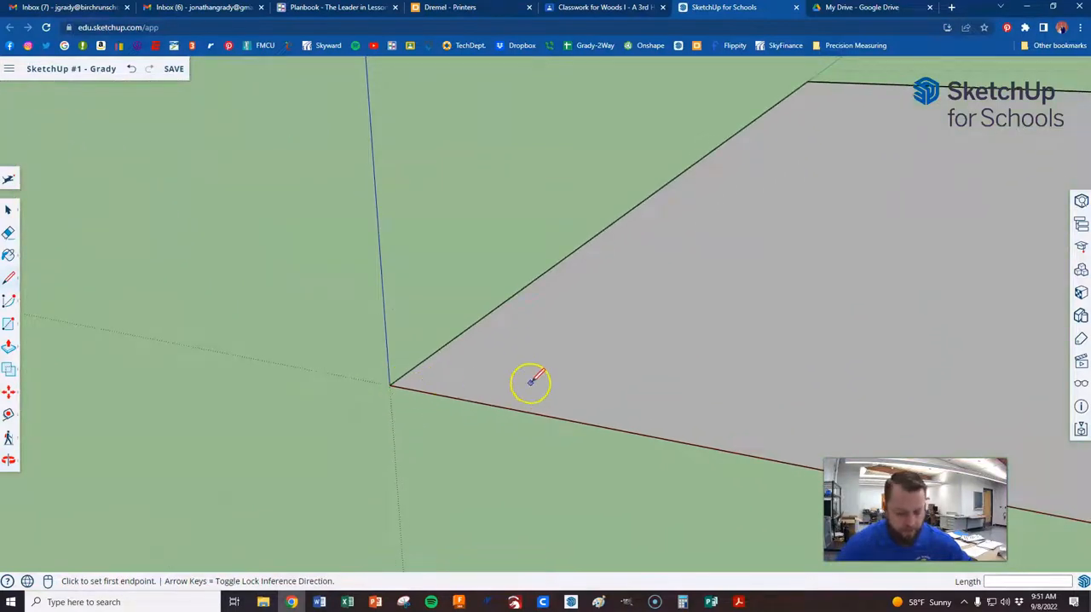
pyautogui.moveTo(532, 382); pyautogui.dragTo(102, 260, button='middle')
pyautogui.moveTo(976, 392); pyautogui.dragTo(295, 287, button='middle')
pyautogui.moveTo(848, 372); pyautogui.dragTo(318, 261, button='middle')
pyautogui.moveTo(767, 333); pyautogui.dragTo(381, 275, button='middle')
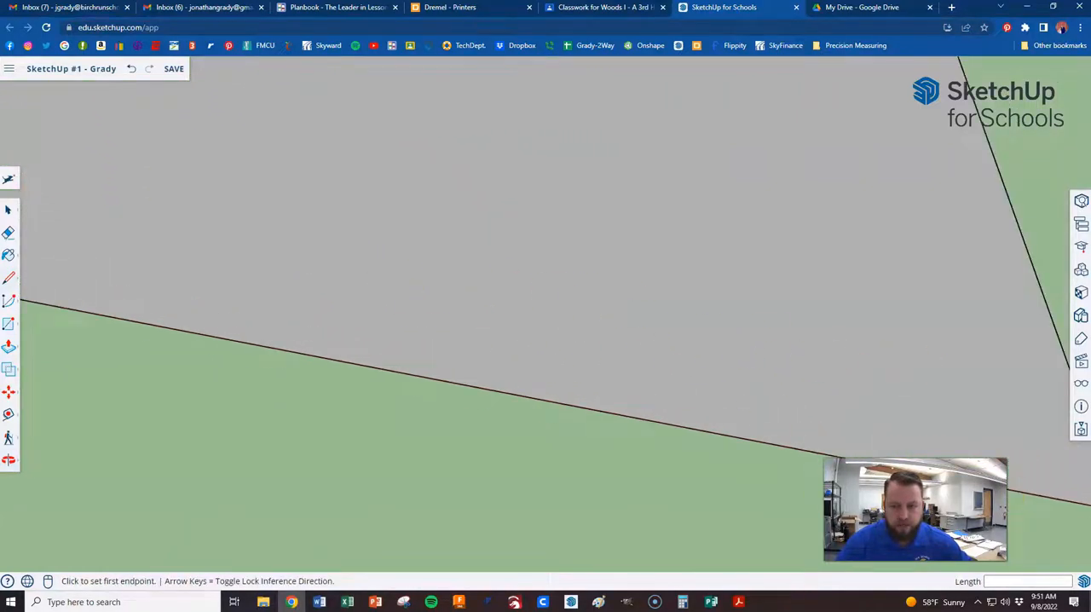
pyautogui.moveTo(969, 429); pyautogui.dragTo(457, 266, button='middle')
# View the whole face and figure again, examining them from several orbit angles and distances around the origin
pyautogui.scroll(-5, 546, 324)
pyautogui.scroll(-6, 588, 417)
pyautogui.moveTo(568, 409)
pyautogui.mouseDown(button='middle')
pyautogui.moveTo(589, 436)
pyautogui.moveTo(558, 393)
pyautogui.mouseUp(button='middle')
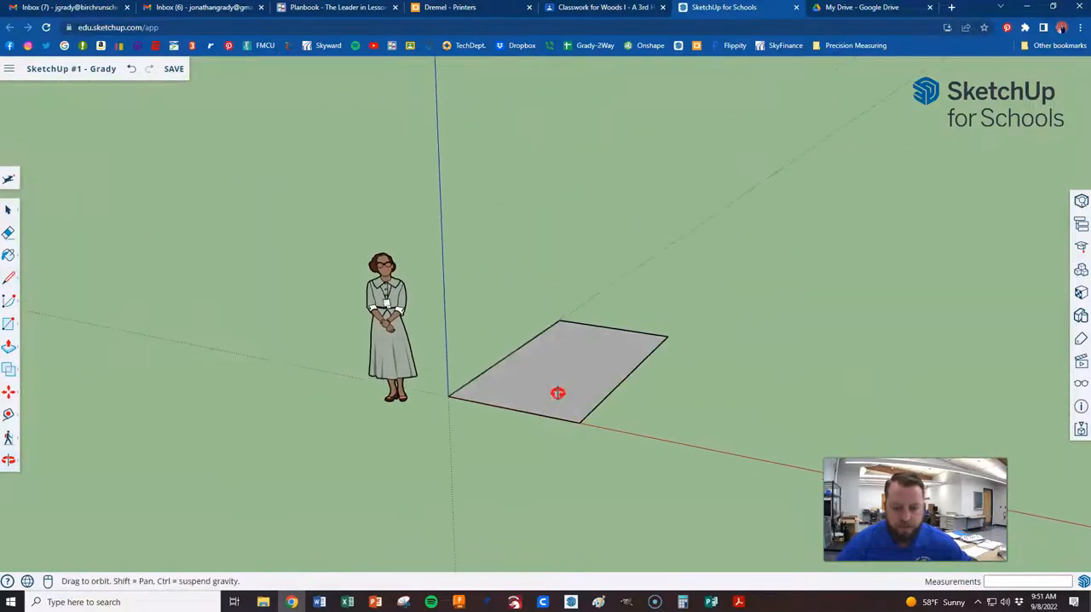
pyautogui.scroll(3, 471, 385)
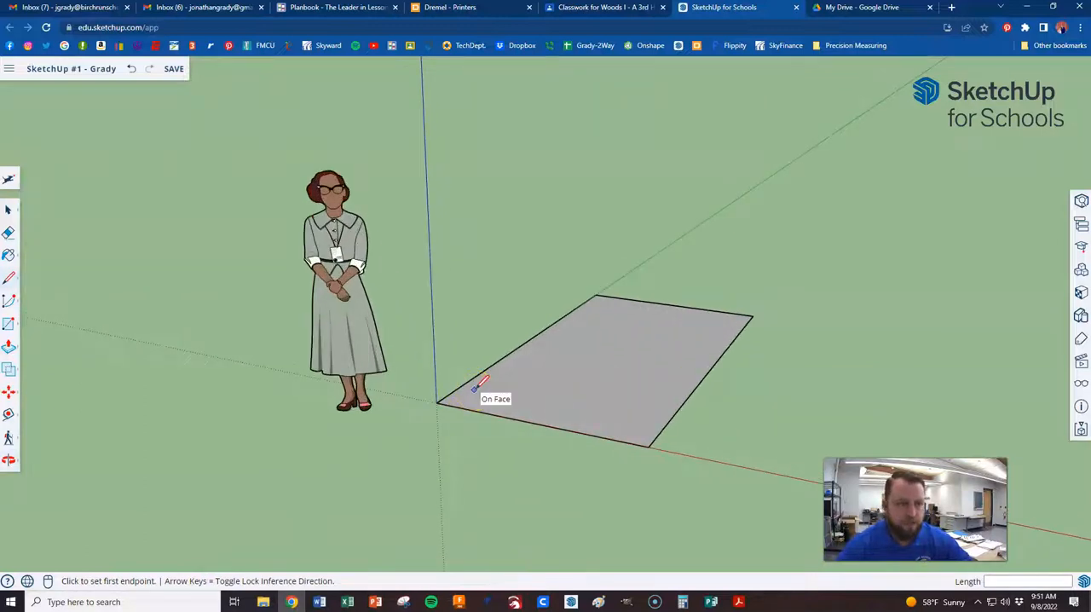
pyautogui.scroll(-2, 468, 386)
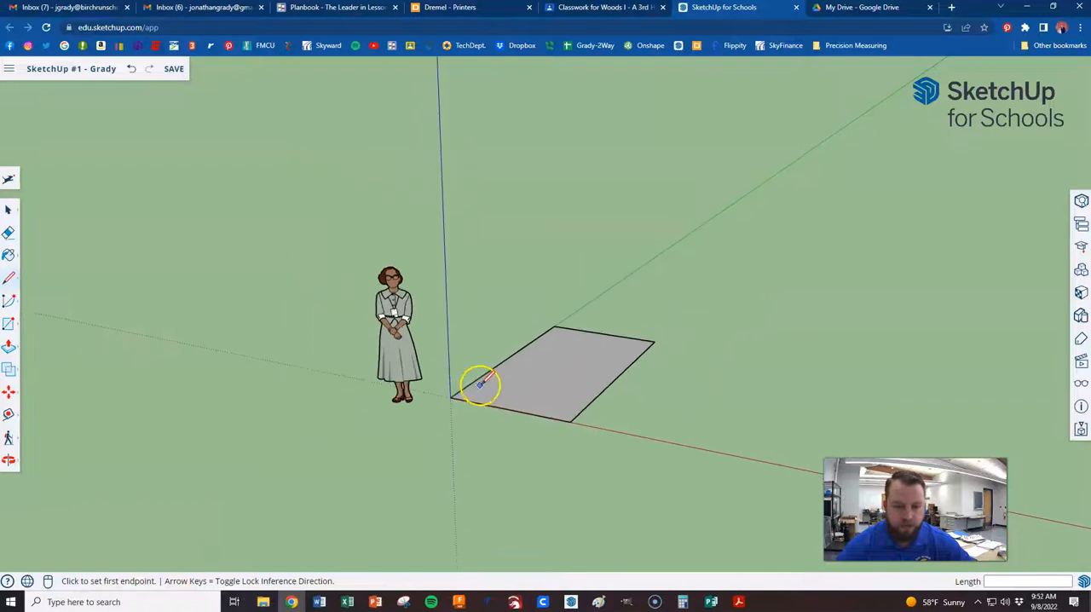
pyautogui.moveTo(510, 395); pyautogui.dragTo(535, 396, button='middle')
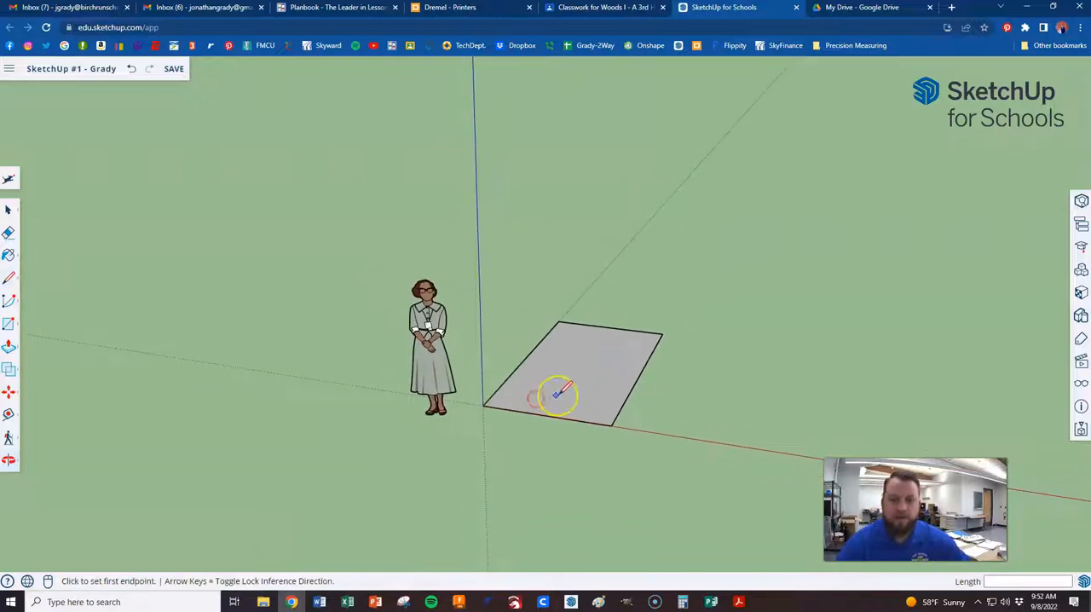
pyautogui.scroll(1, 545, 397)
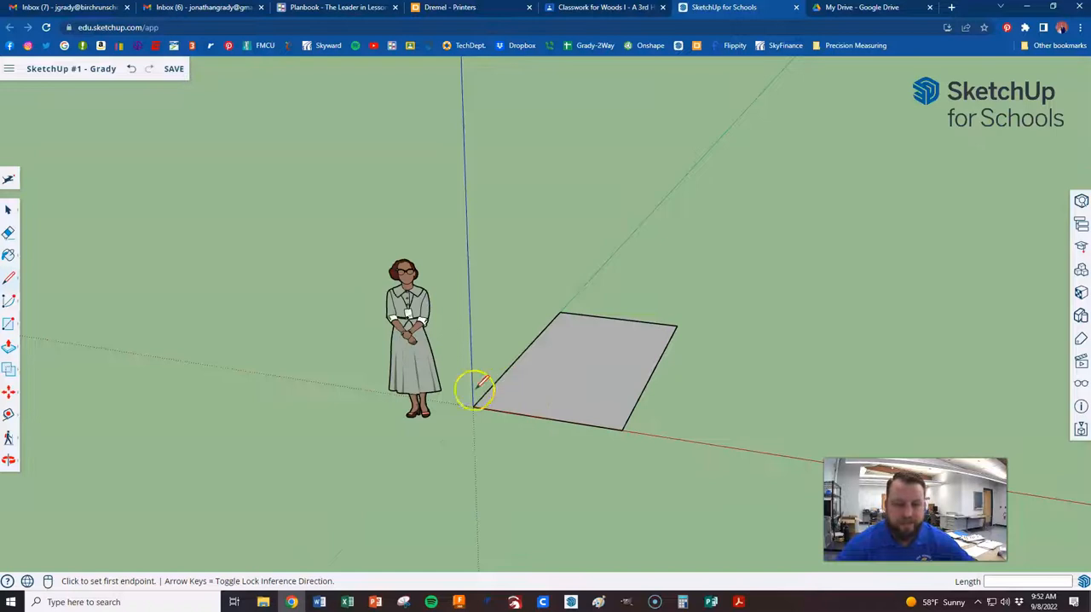
pyautogui.scroll(4, 474, 390)
pyautogui.scroll(-3, 464, 417)
pyautogui.moveTo(585, 293); pyautogui.dragTo(571, 379, button='middle')
pyautogui.scroll(-1, 439, 337)
pyautogui.moveTo(438, 338); pyautogui.dragTo(546, 317, button='middle')
pyautogui.moveTo(446, 335); pyautogui.dragTo(610, 327, button='middle')
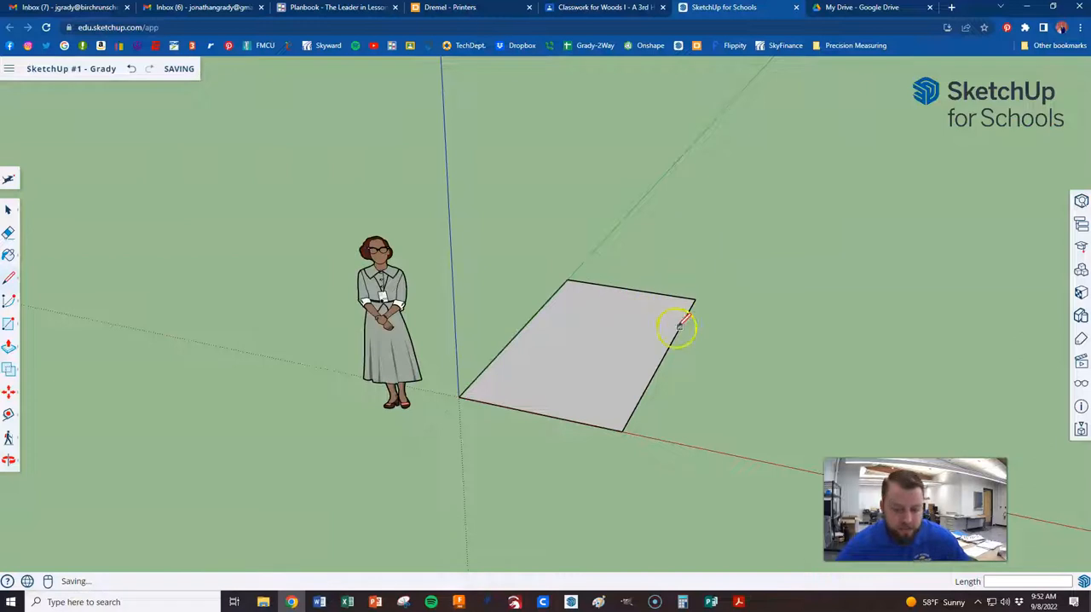
# Push/Pull the four-sided ground face upward about 58 13/16" to turn it into a solid box
pyautogui.moveTo(662, 362); pyautogui.dragTo(678, 450, button='middle')
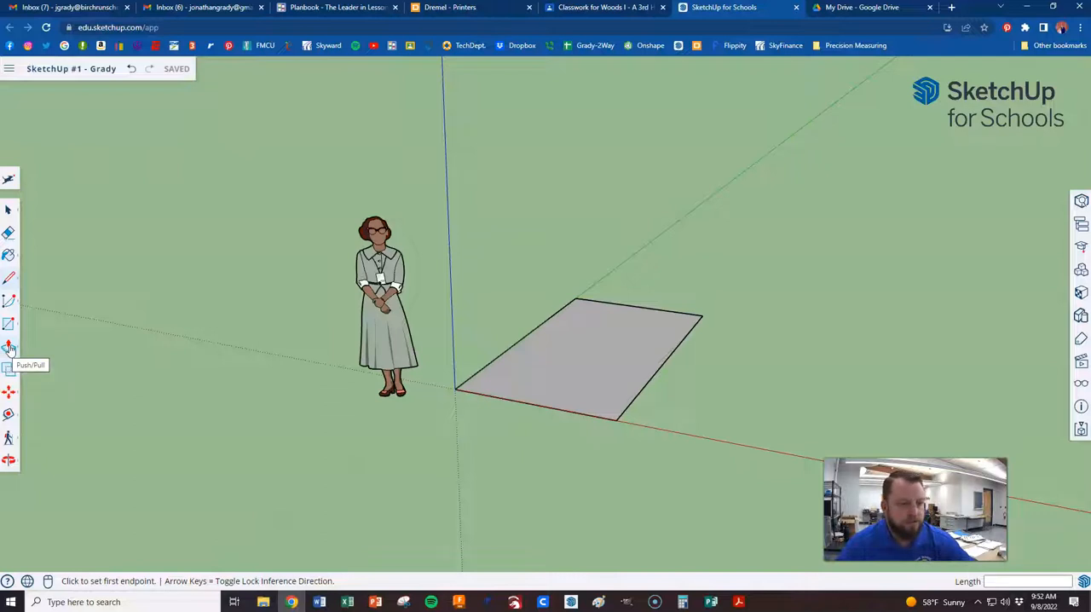
pyautogui.click(9, 346)
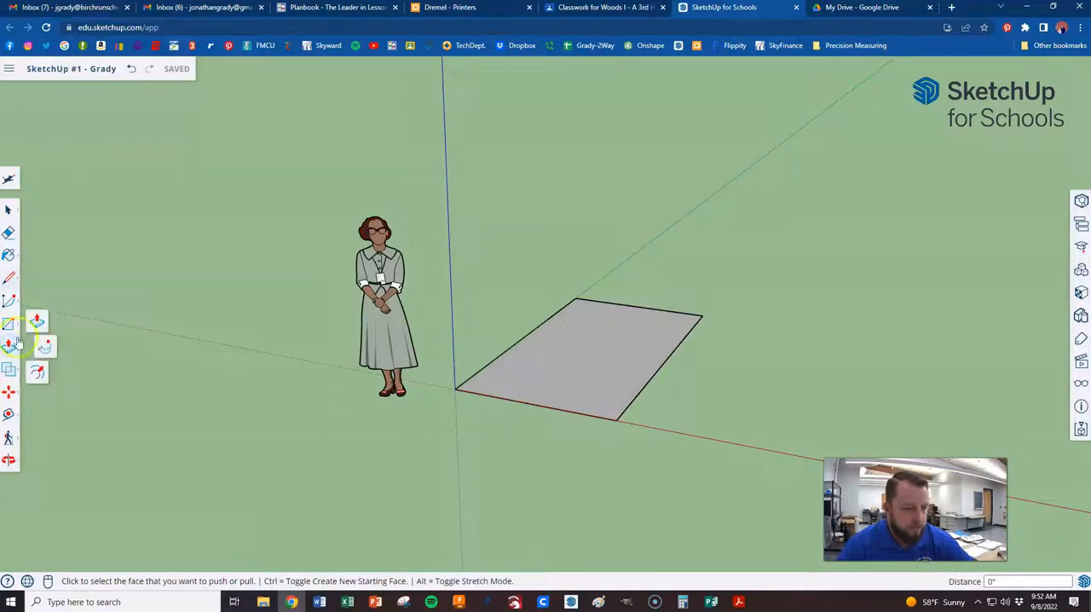
pyautogui.click(36, 322)
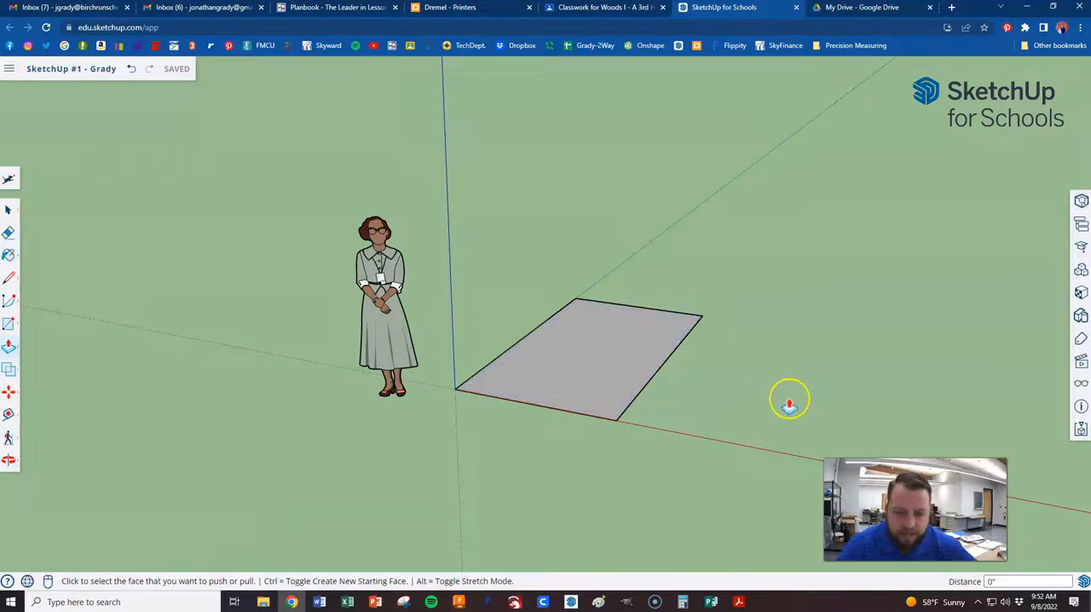
pyautogui.click(608, 359)
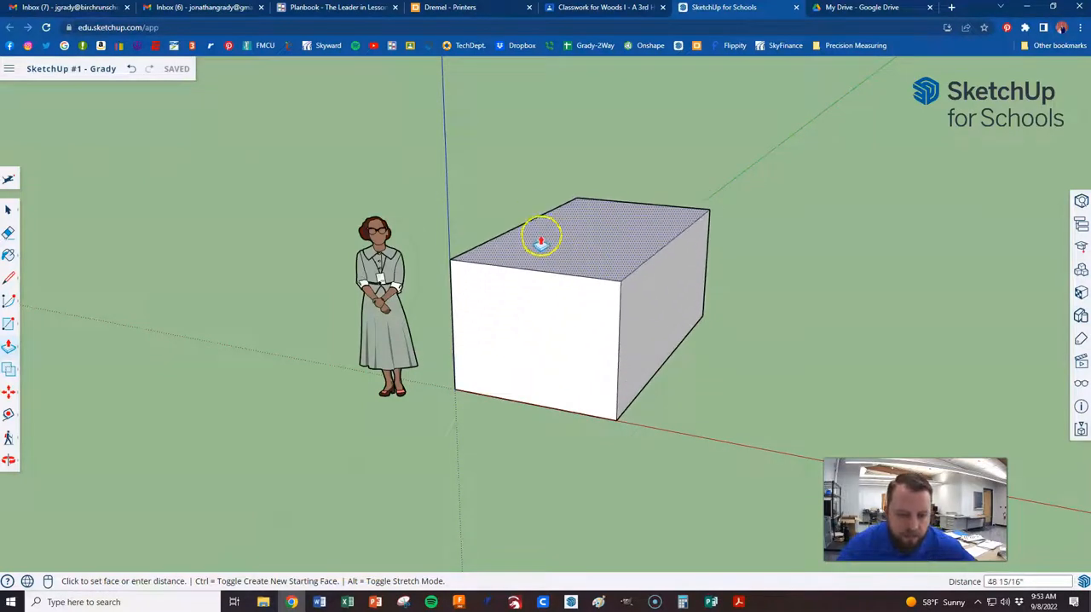
pyautogui.click(593, 210)
pyautogui.moveTo(490, 292); pyautogui.dragTo(701, 341, button='middle')
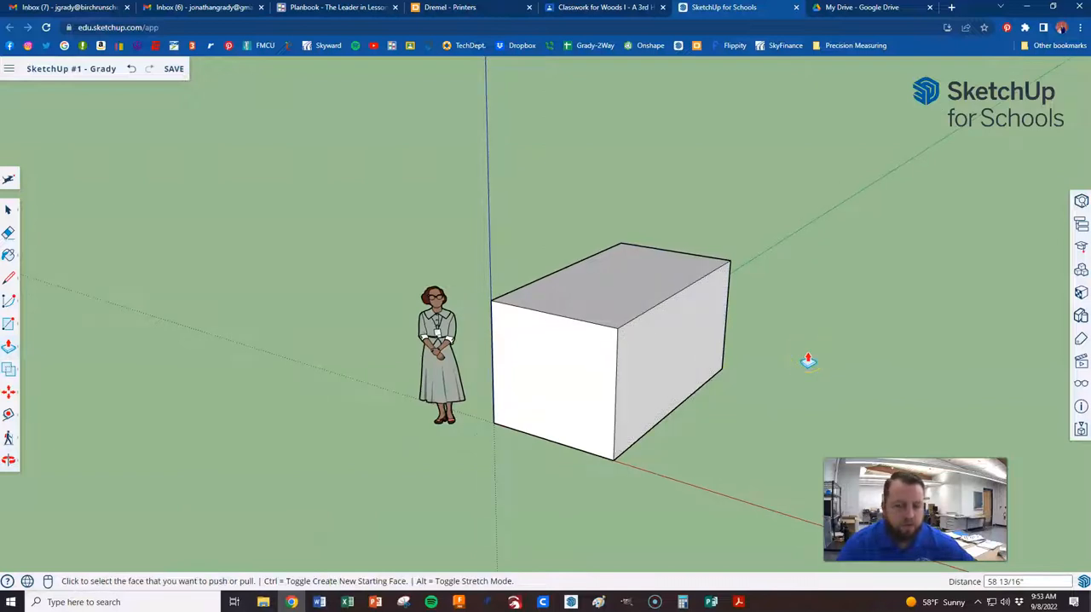
# Draw a rectangle about 62" by 27" in the middle of the box's top face, inset from its edges
pyautogui.click(7, 326)
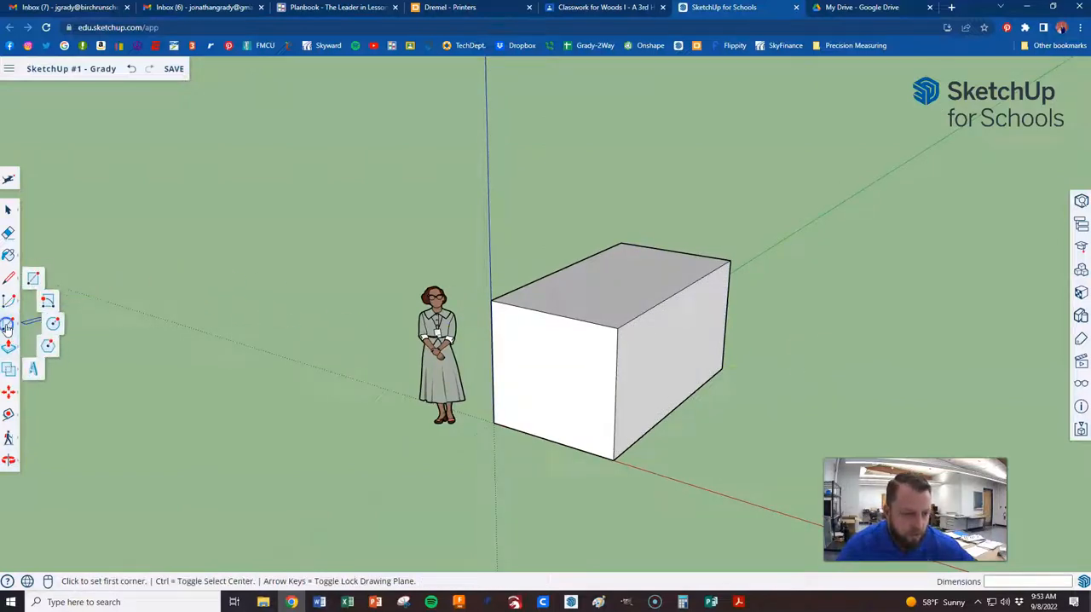
pyautogui.click(37, 277)
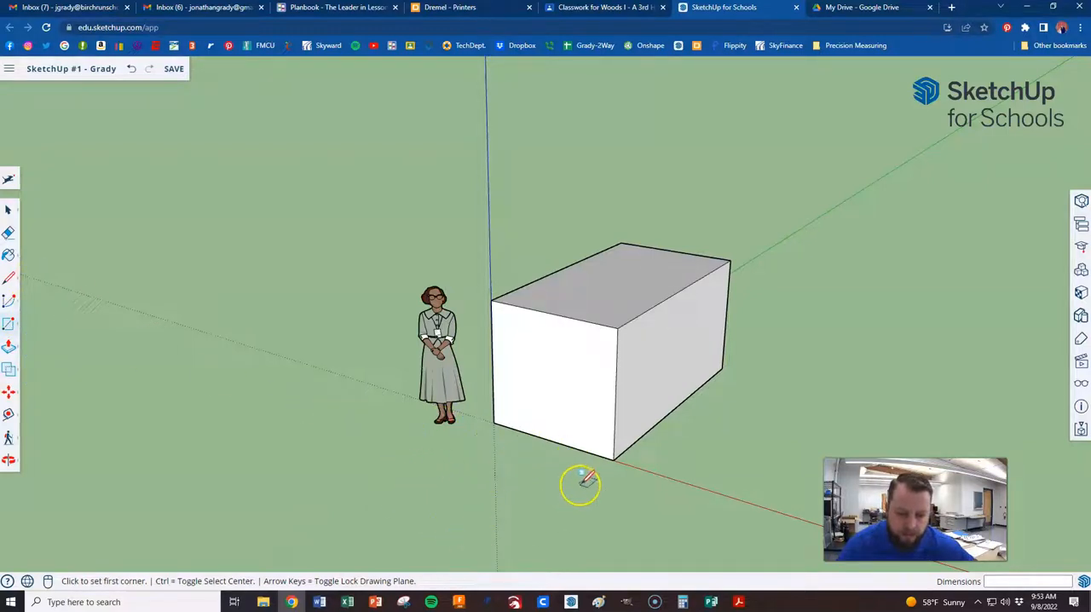
pyautogui.click(559, 291)
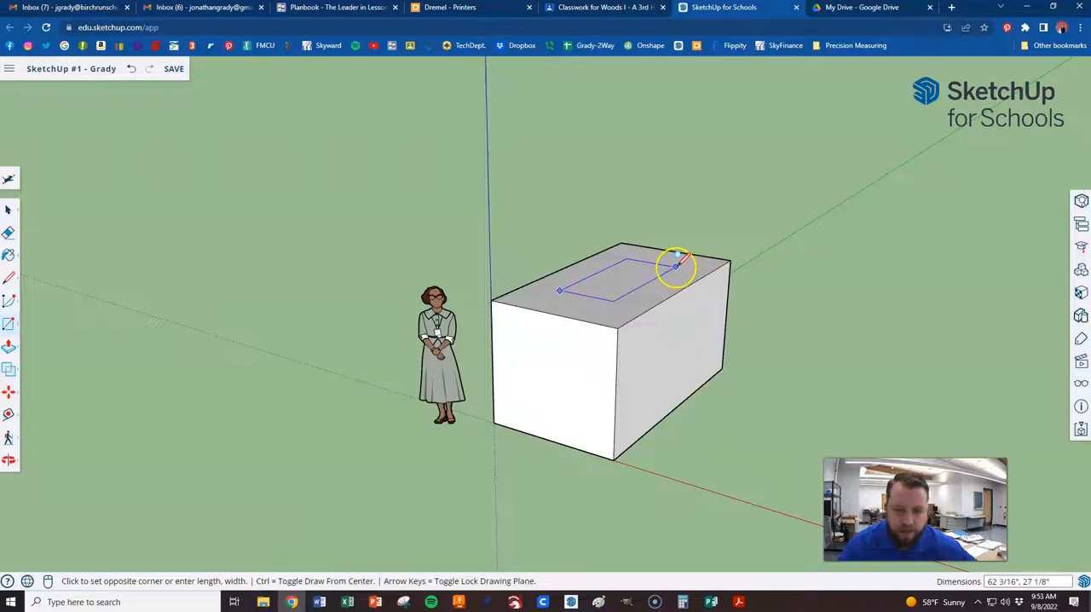
pyautogui.click(673, 267)
pyautogui.moveTo(555, 309); pyautogui.dragTo(566, 358, button='middle')
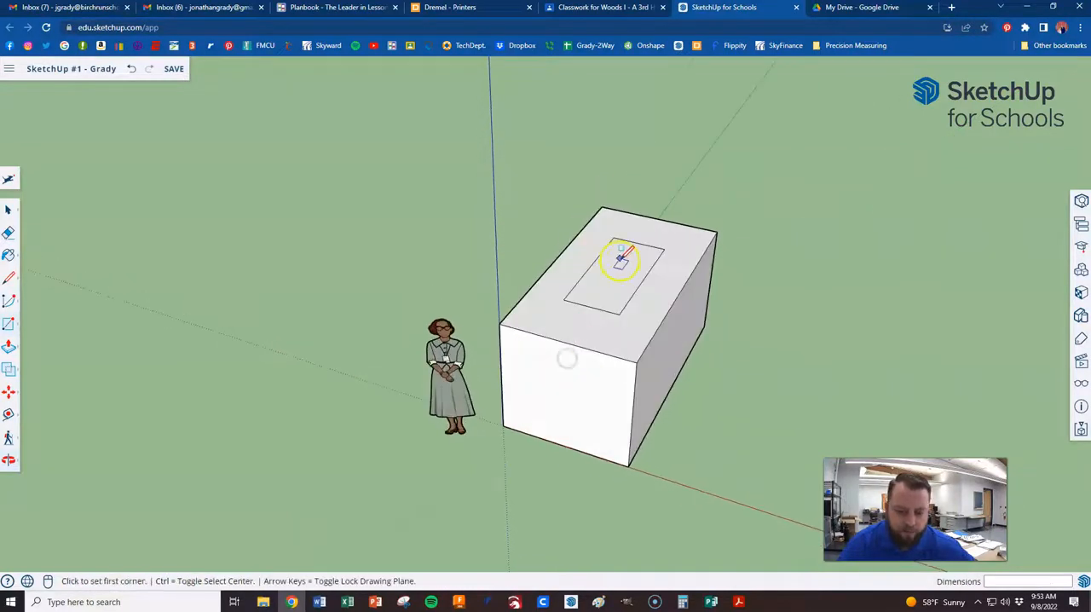
pyautogui.moveTo(662, 301); pyautogui.dragTo(588, 284, button='middle')
# Try stretching the box's long side face in and out along the red axis with Push/Pull
pyautogui.click(11, 346)
pyautogui.click(38, 322)
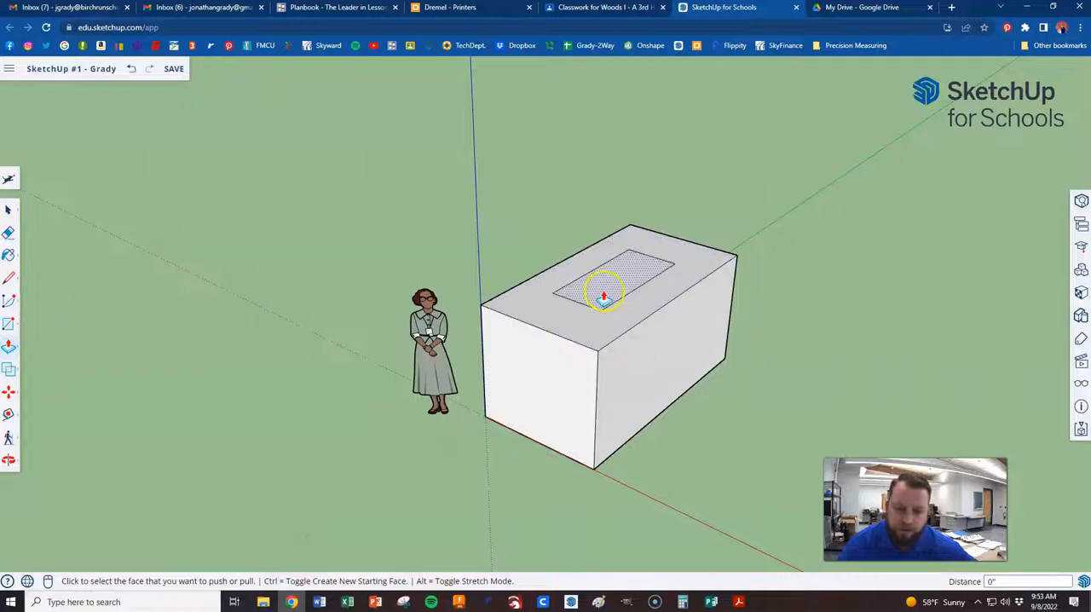
pyautogui.click(648, 363)
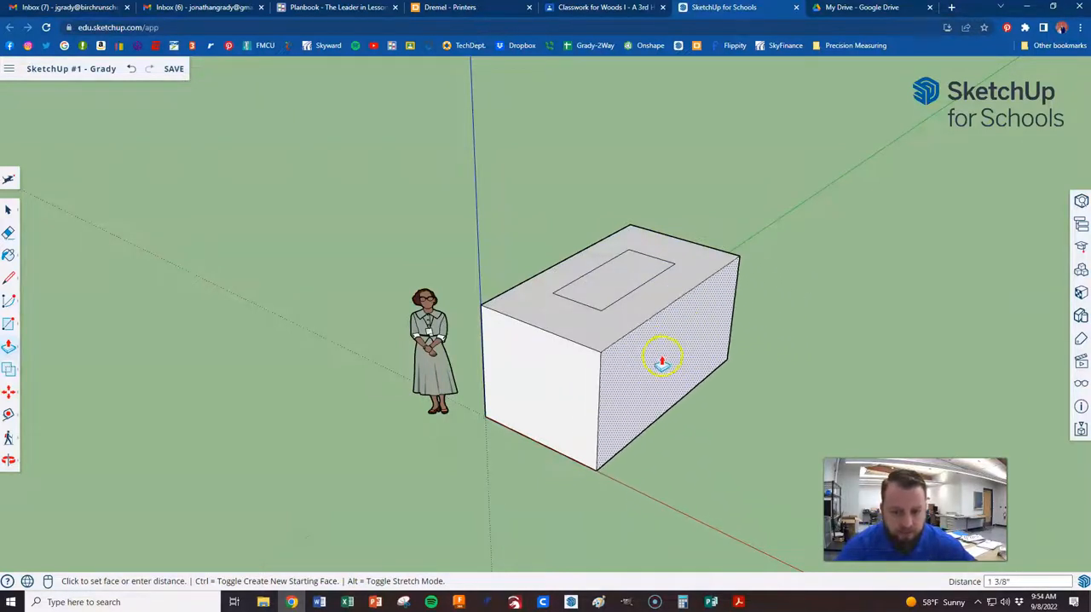
pyautogui.click(645, 363)
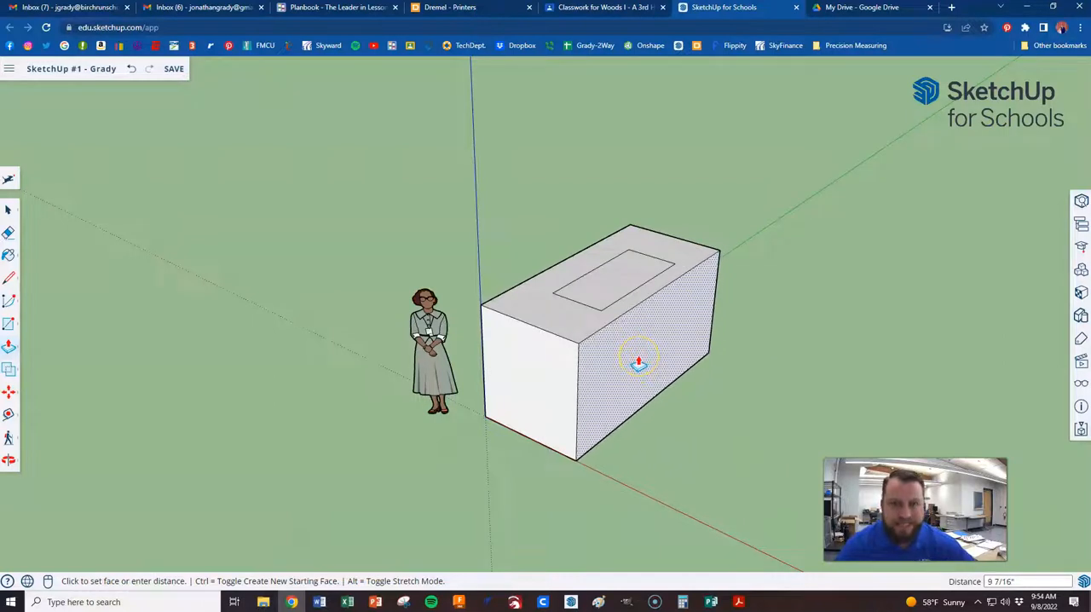
pyautogui.click(665, 358)
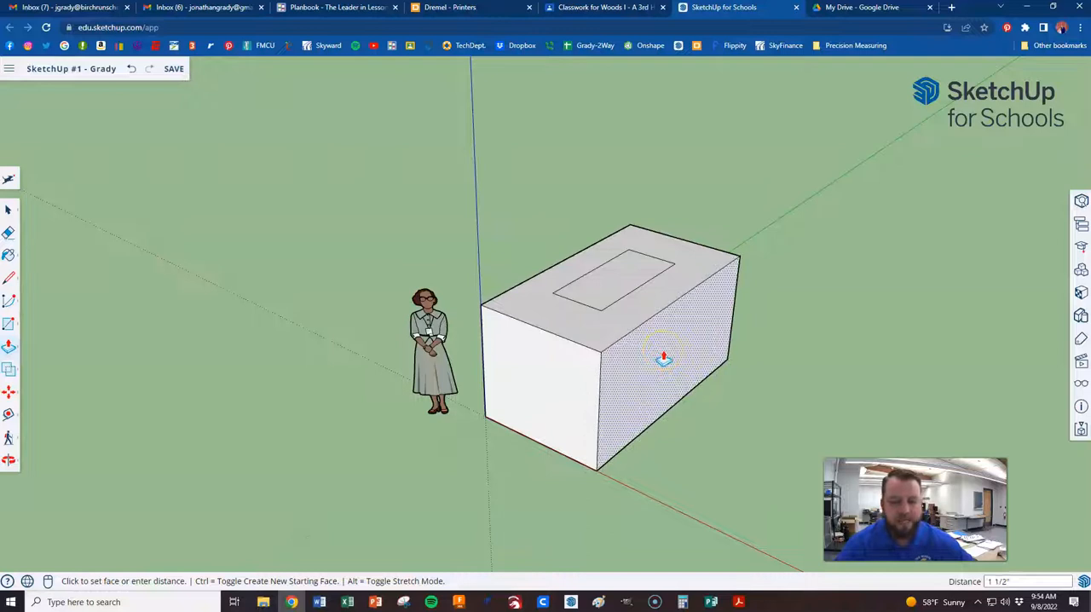
pyautogui.click(645, 351)
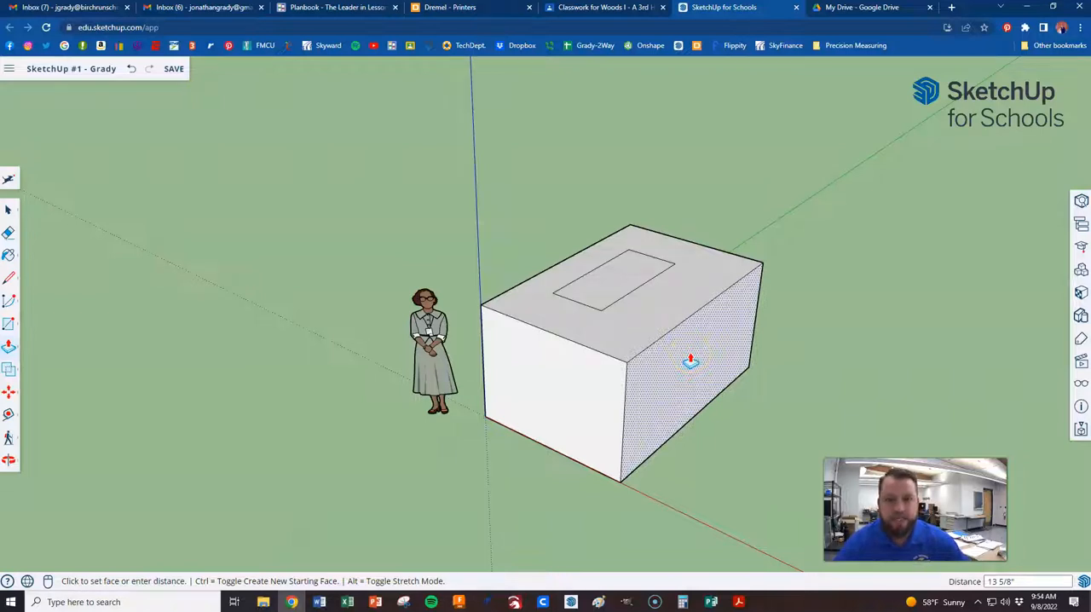
pyautogui.click(690, 361)
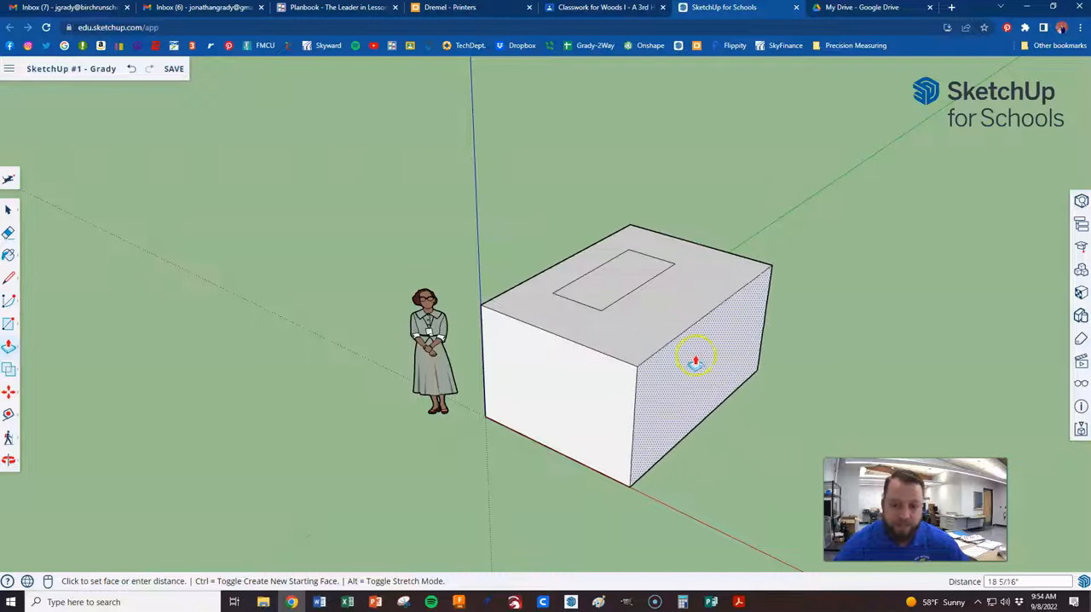
pyautogui.moveTo(718, 360); pyautogui.dragTo(1056, 443)
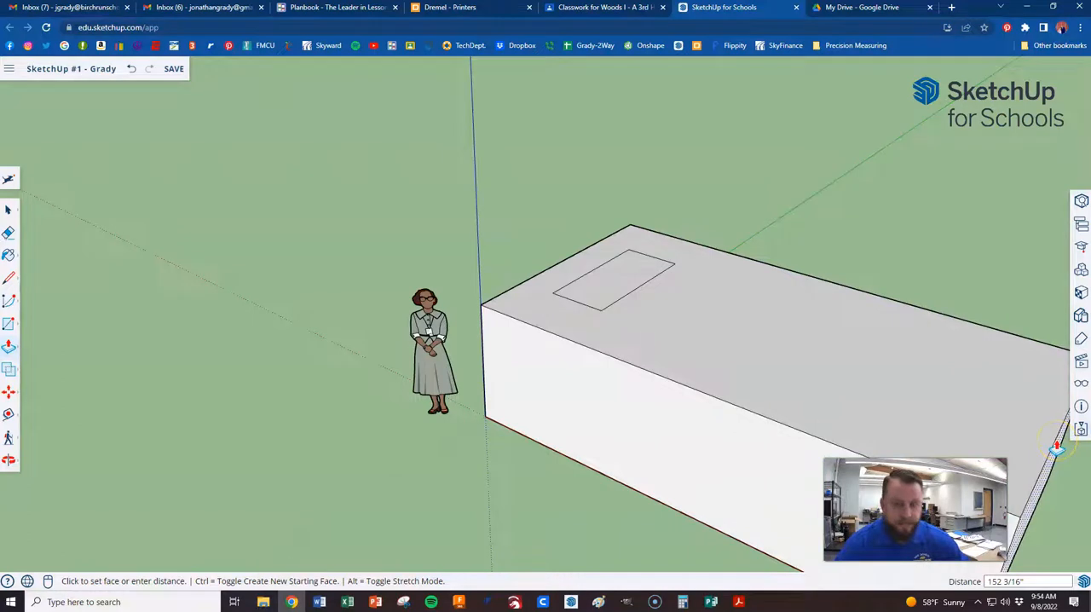
pyautogui.press('Escape')
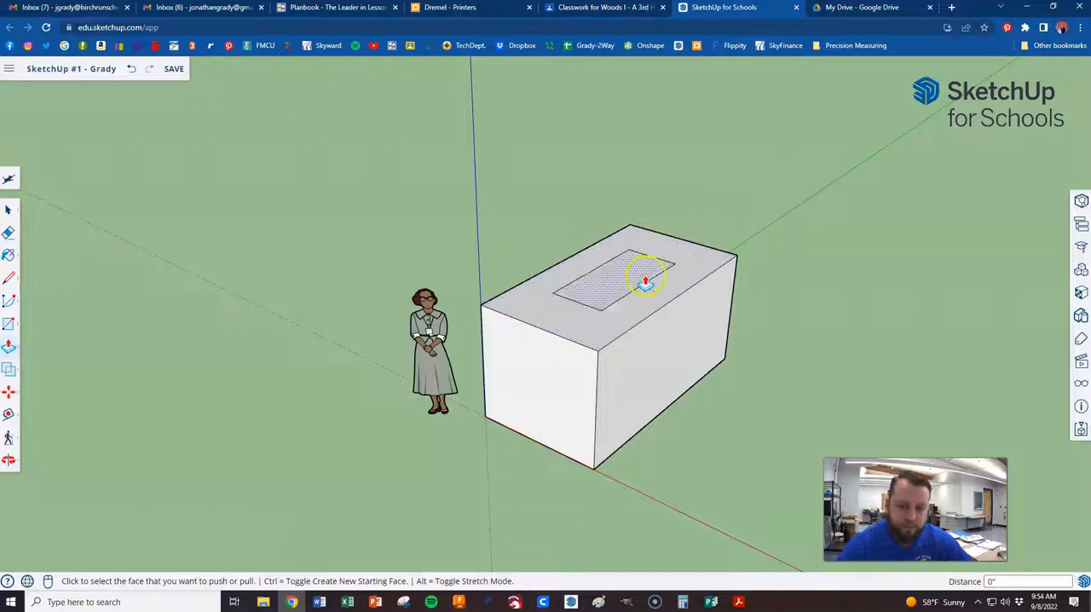
# Pull the inset rectangle on the box's top face up about 55 5/8" to form a second block
pyautogui.click(604, 296)
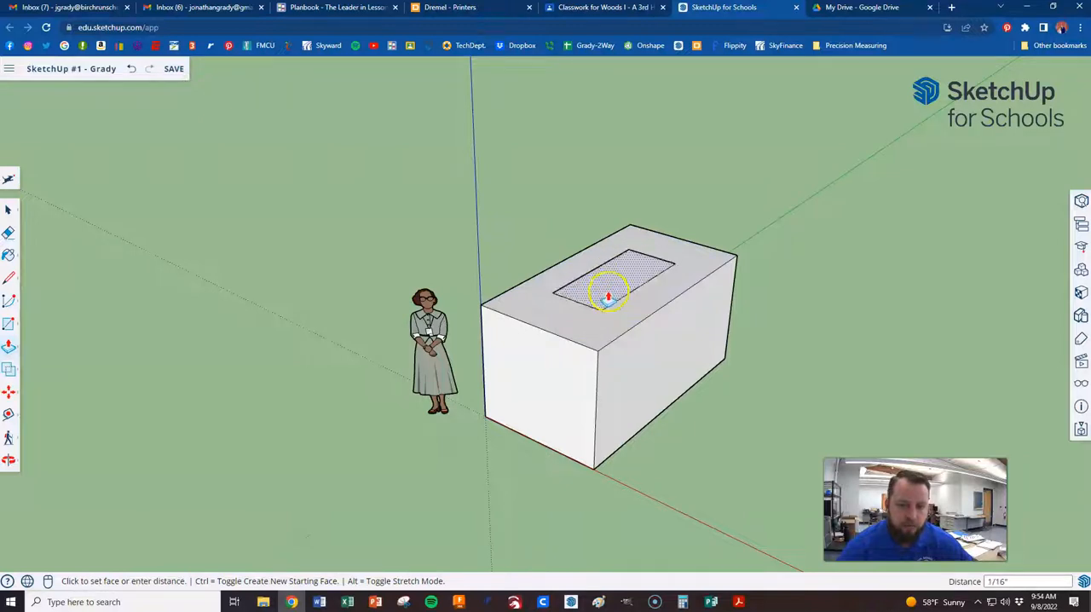
pyautogui.scroll(-3, 607, 295)
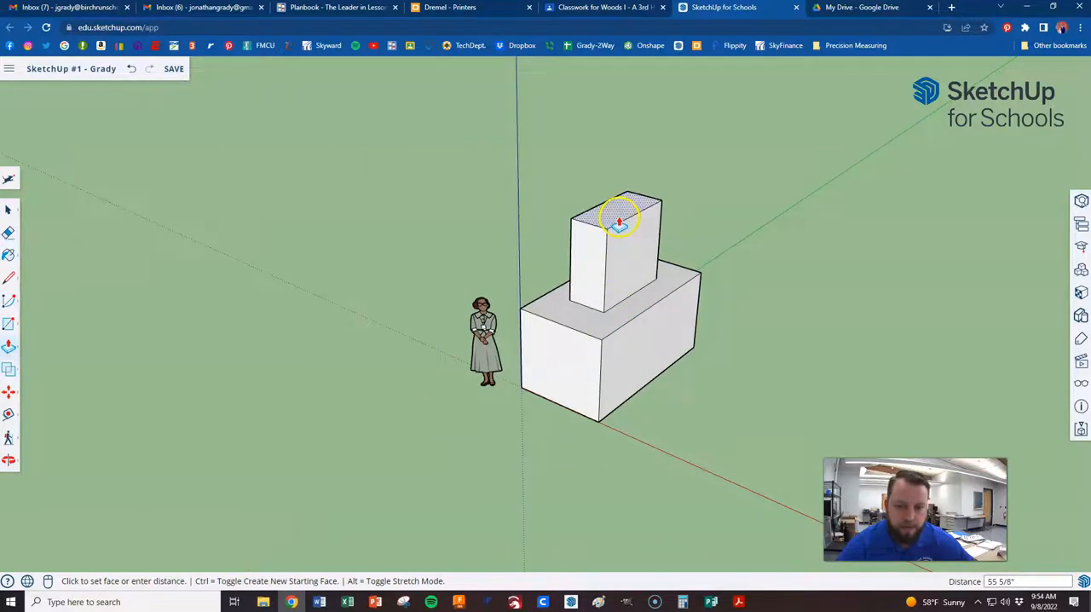
pyautogui.click(619, 223)
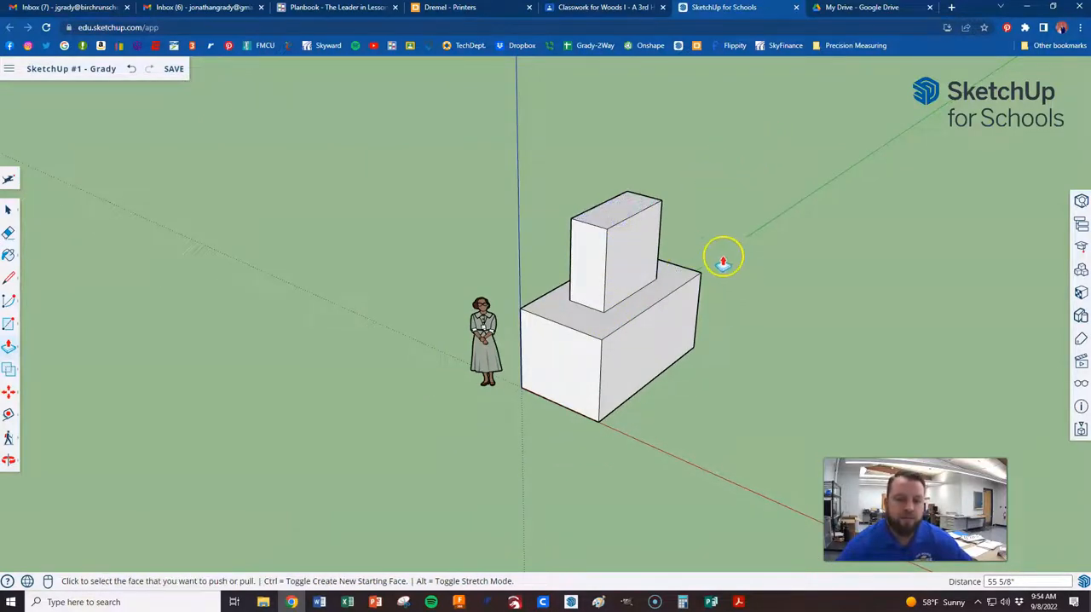
# Draw a 24-sided circle with a radius of about 14 7/8" near the centre of the upper block's wide side face
pyautogui.scroll(2, 708, 229)
pyautogui.scroll(3, 711, 224)
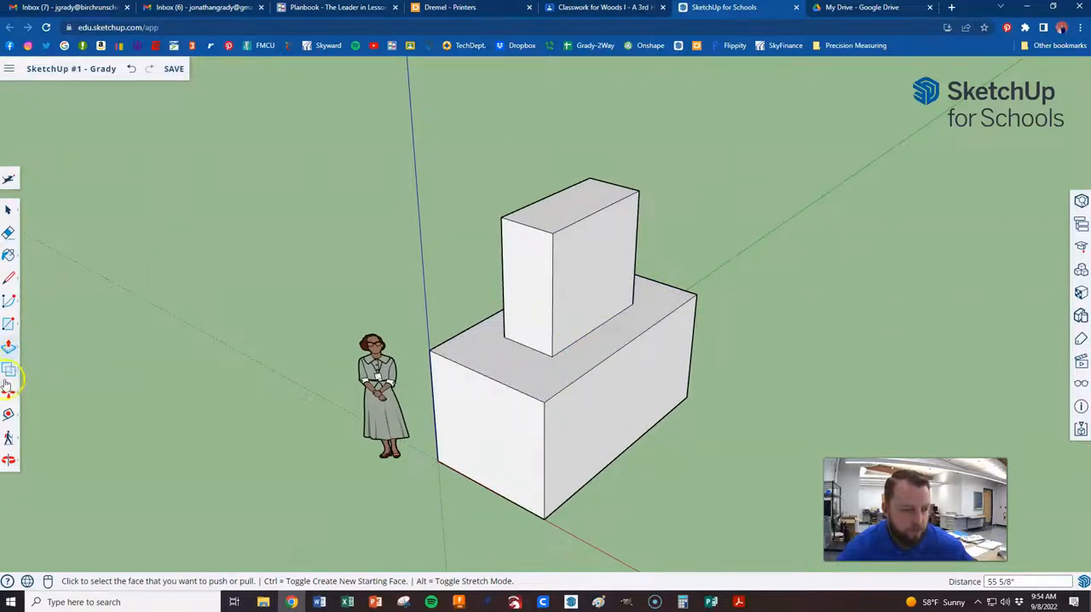
pyautogui.click(9, 327)
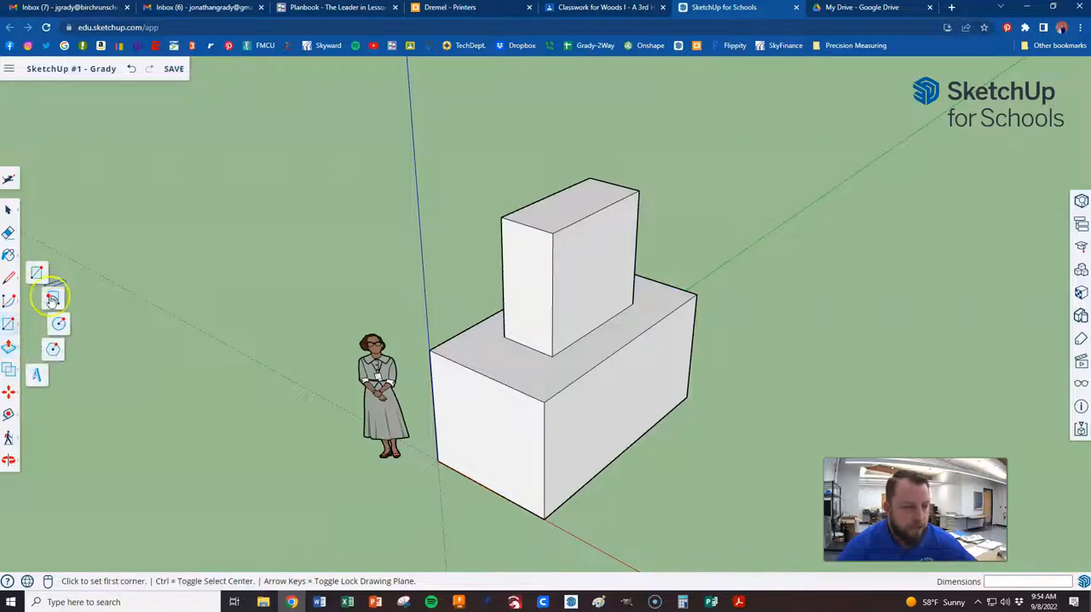
pyautogui.click(60, 325)
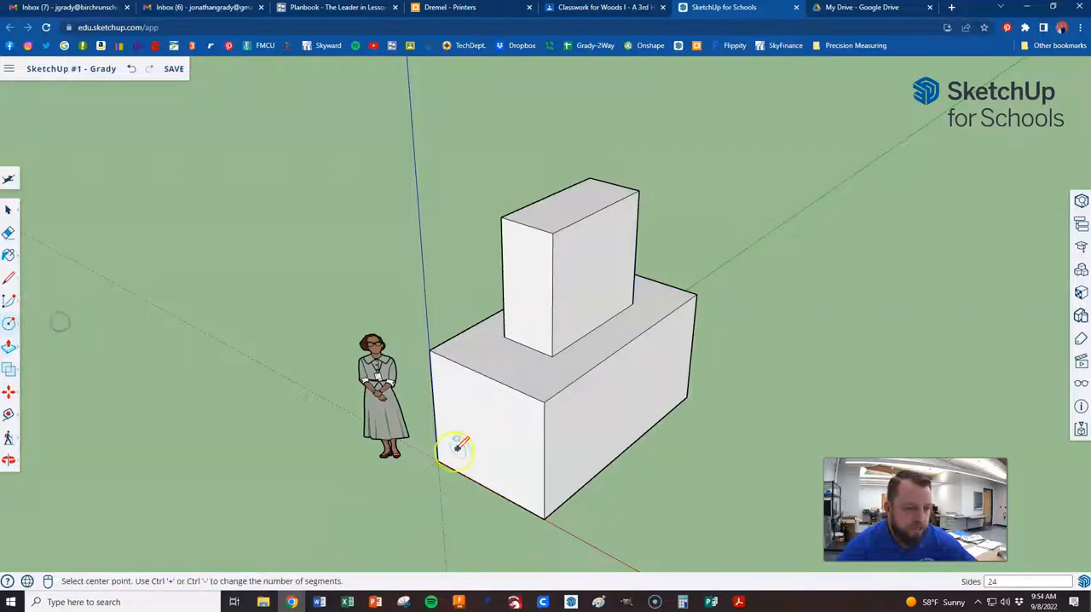
pyautogui.click(598, 269)
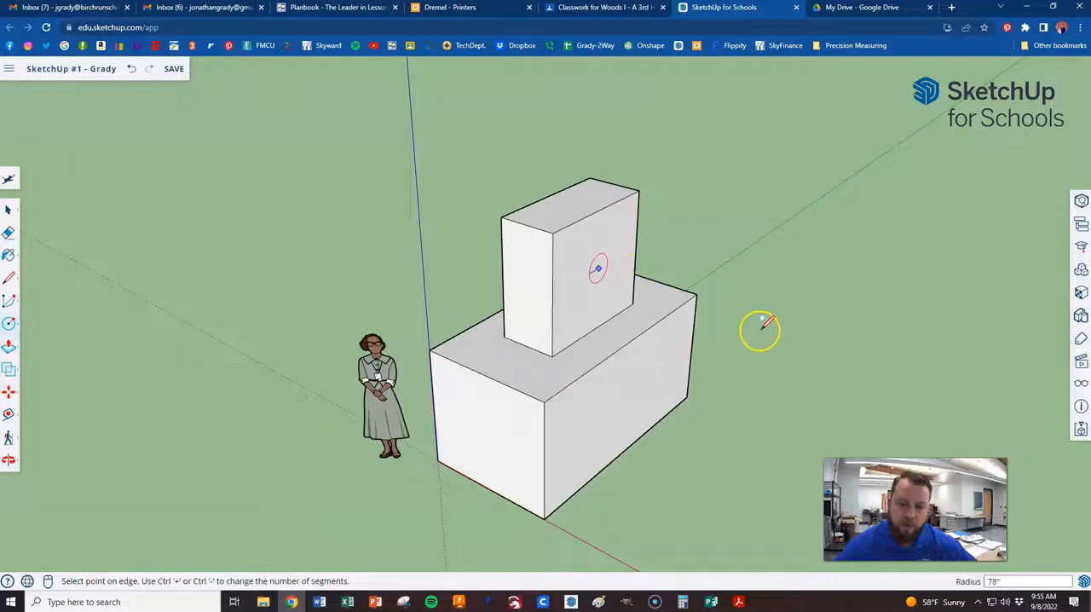
pyautogui.click(618, 256)
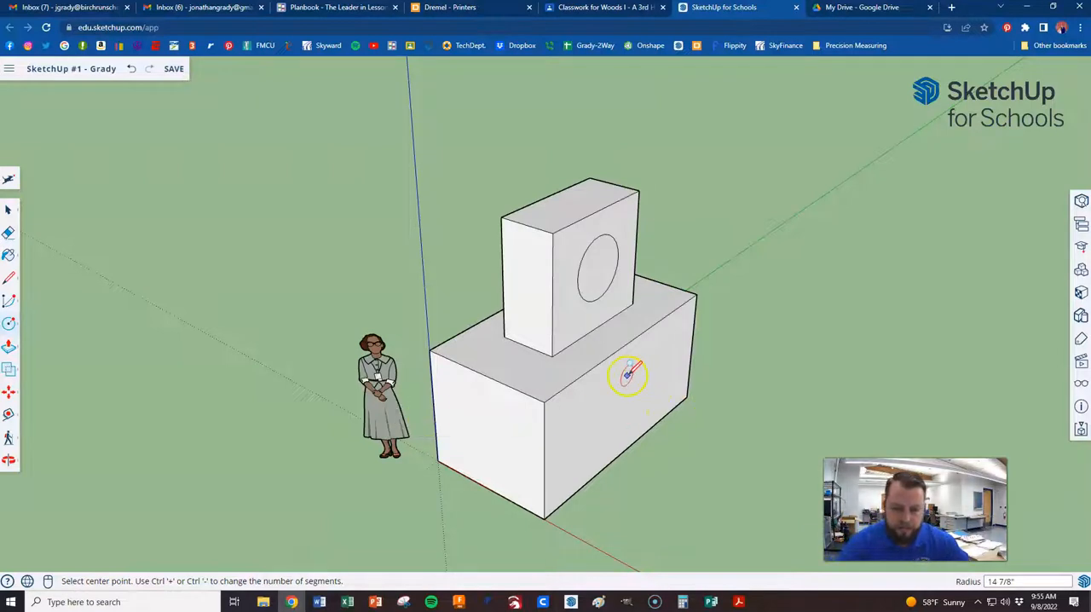
# Push the circle 26 7/16" through the upper block to its back edge to cut a round through-hole
pyautogui.press('p')
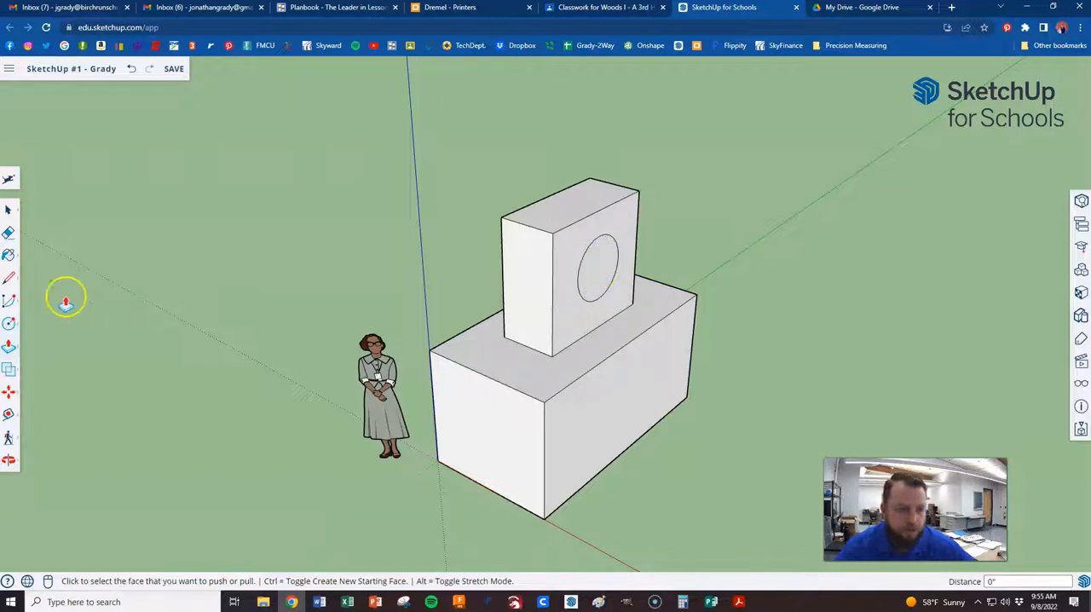
pyautogui.click(594, 264)
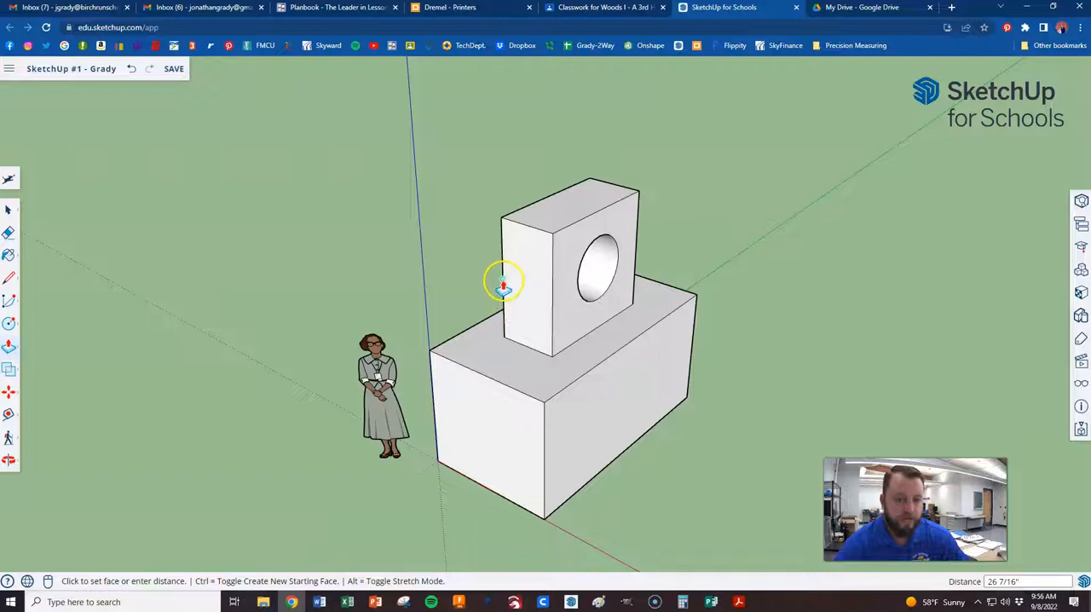
pyautogui.click(502, 260)
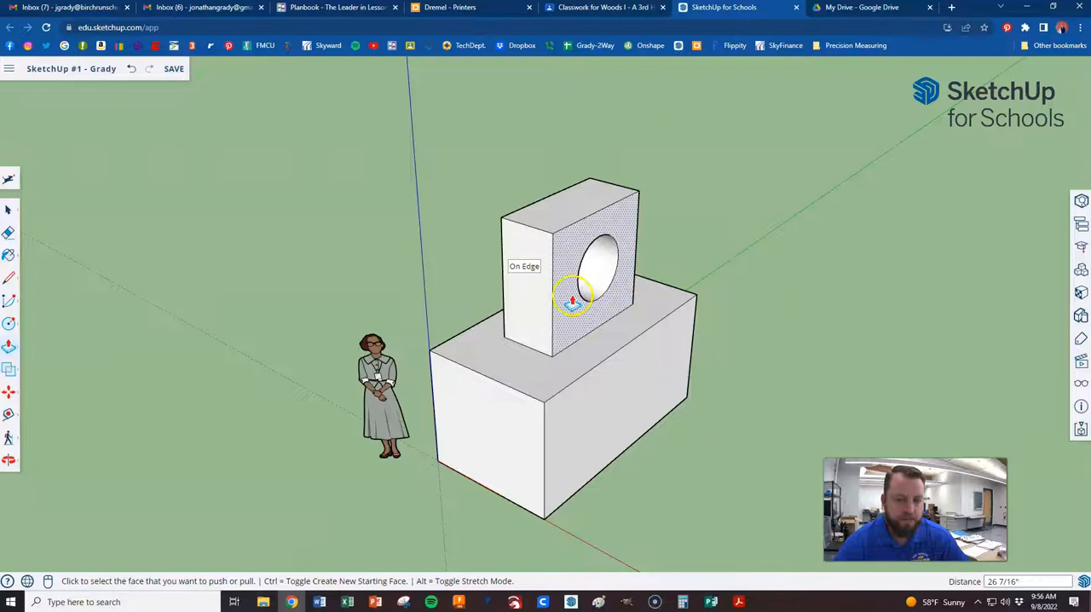
pyautogui.moveTo(728, 346)
pyautogui.mouseDown(button='middle')
pyautogui.moveTo(674, 292)
pyautogui.moveTo(550, 245)
pyautogui.moveTo(421, 248)
pyautogui.moveTo(451, 316)
pyautogui.moveTo(592, 327)
pyautogui.moveTo(657, 317)
pyautogui.mouseUp(button='middle')
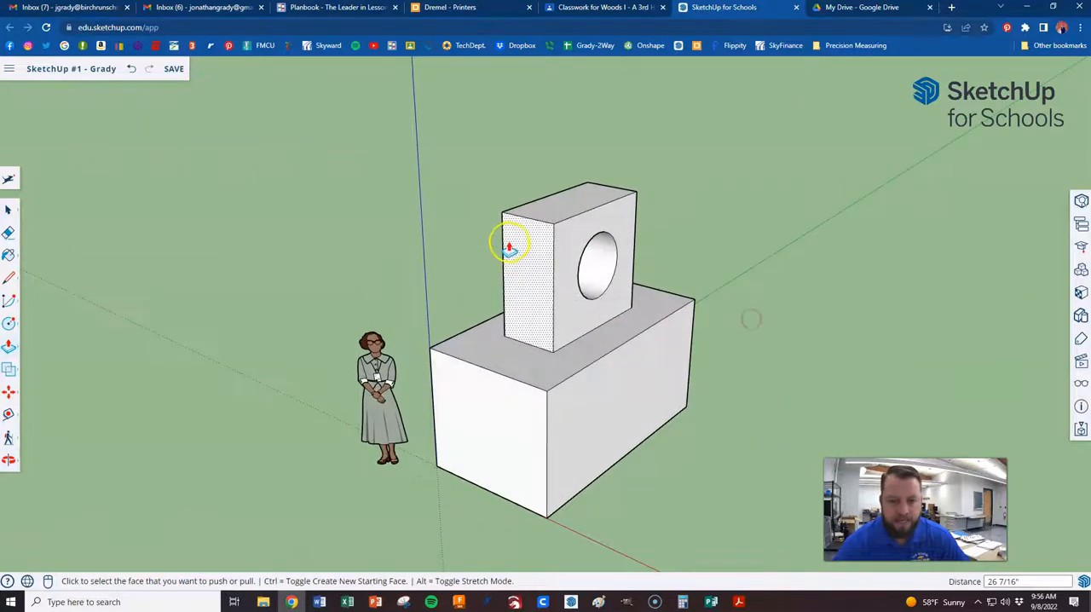
pyautogui.moveTo(504, 250); pyautogui.dragTo(869, 293, button='middle')
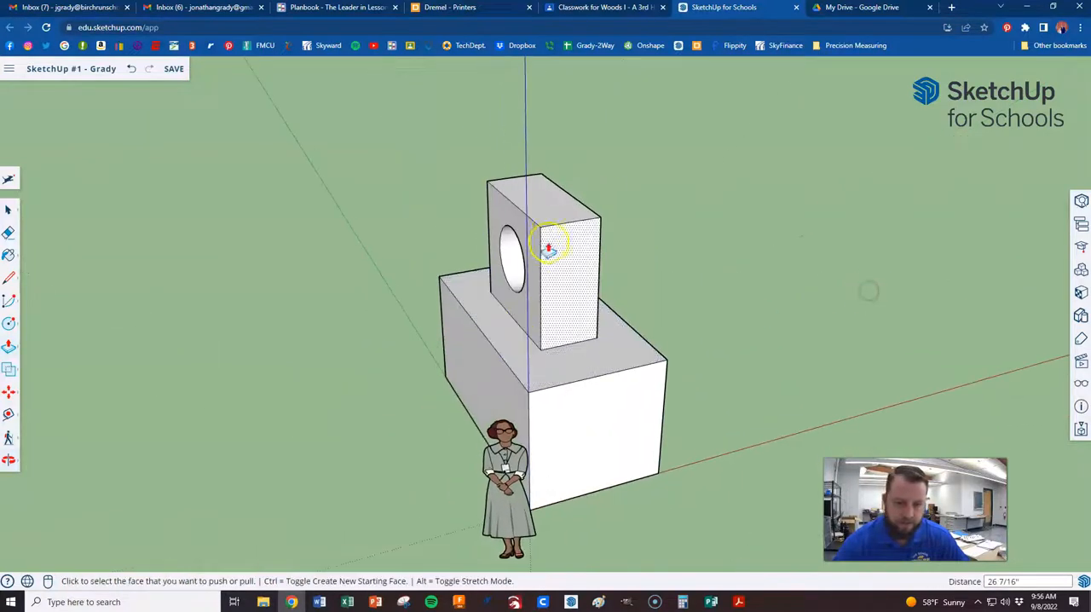
pyautogui.moveTo(605, 273)
pyautogui.mouseDown(button='middle')
pyautogui.moveTo(327, 263)
pyautogui.moveTo(555, 273)
pyautogui.moveTo(509, 261)
pyautogui.moveTo(507, 270)
pyautogui.mouseUp(button='middle')
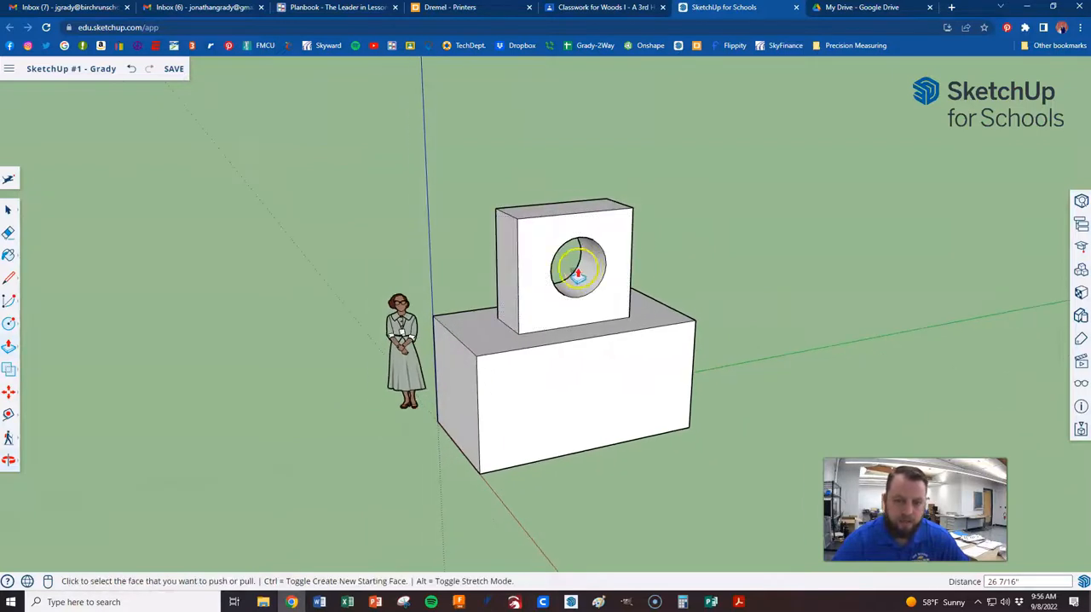